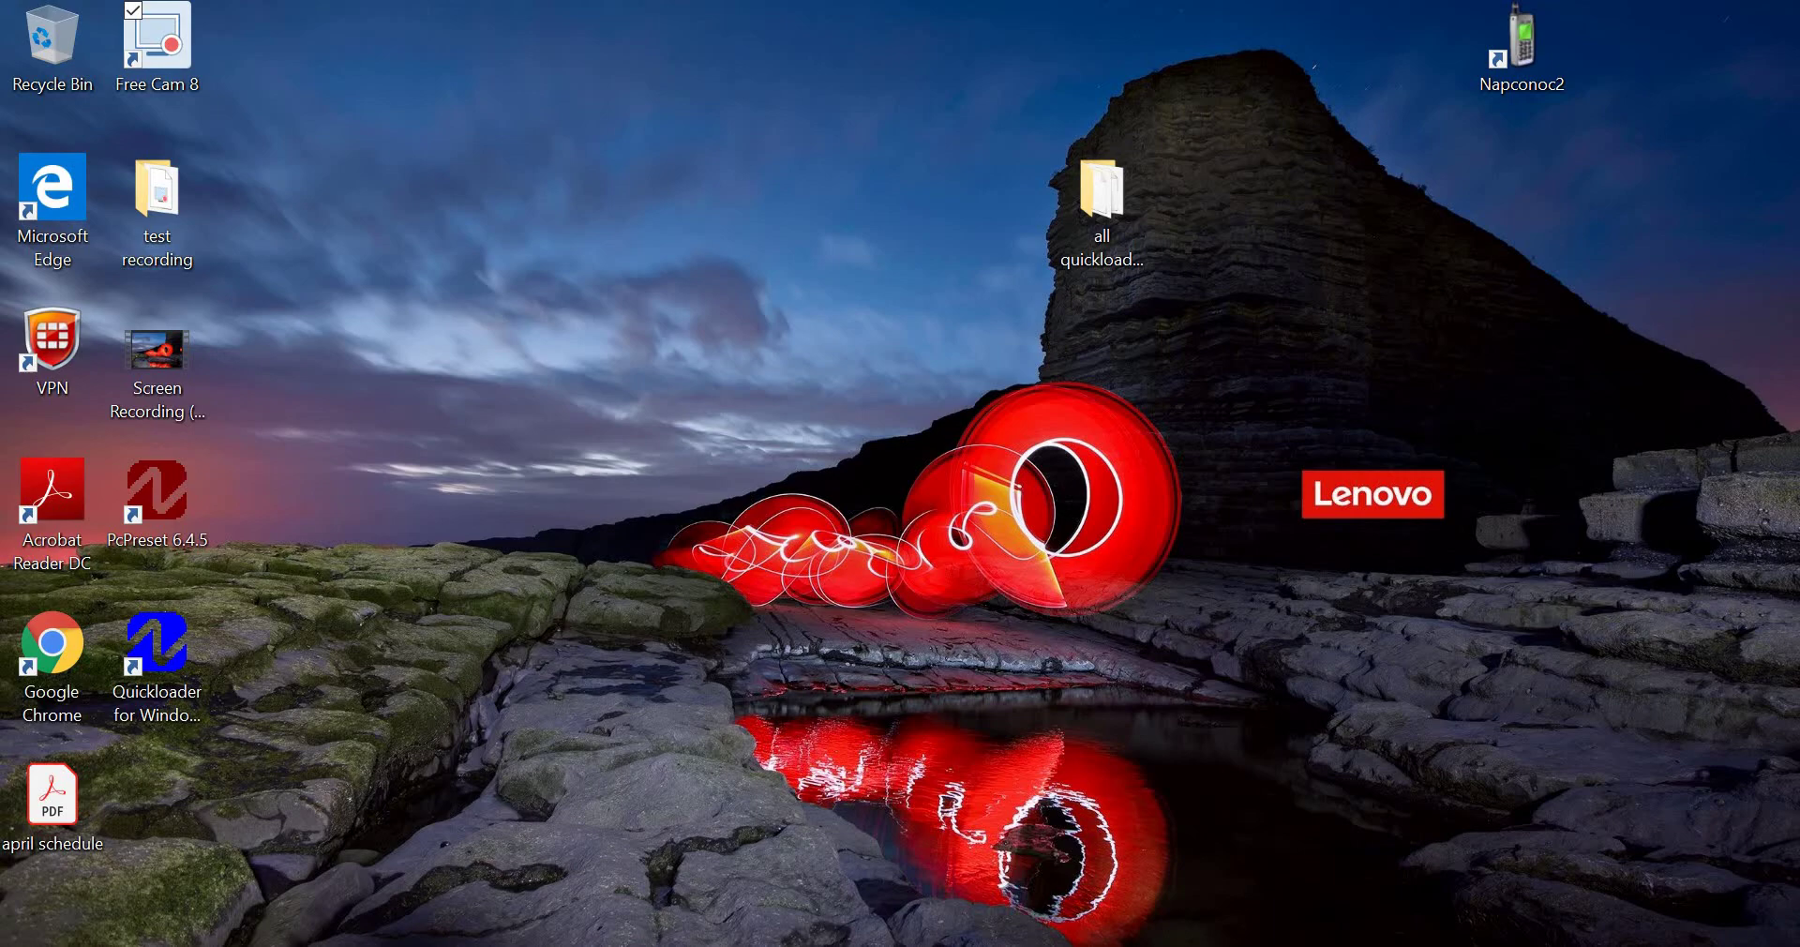
Restore the Quickloader for Windows Account list from the taskbar
{"action": "left_click", "coordinate": [1004, 945]}
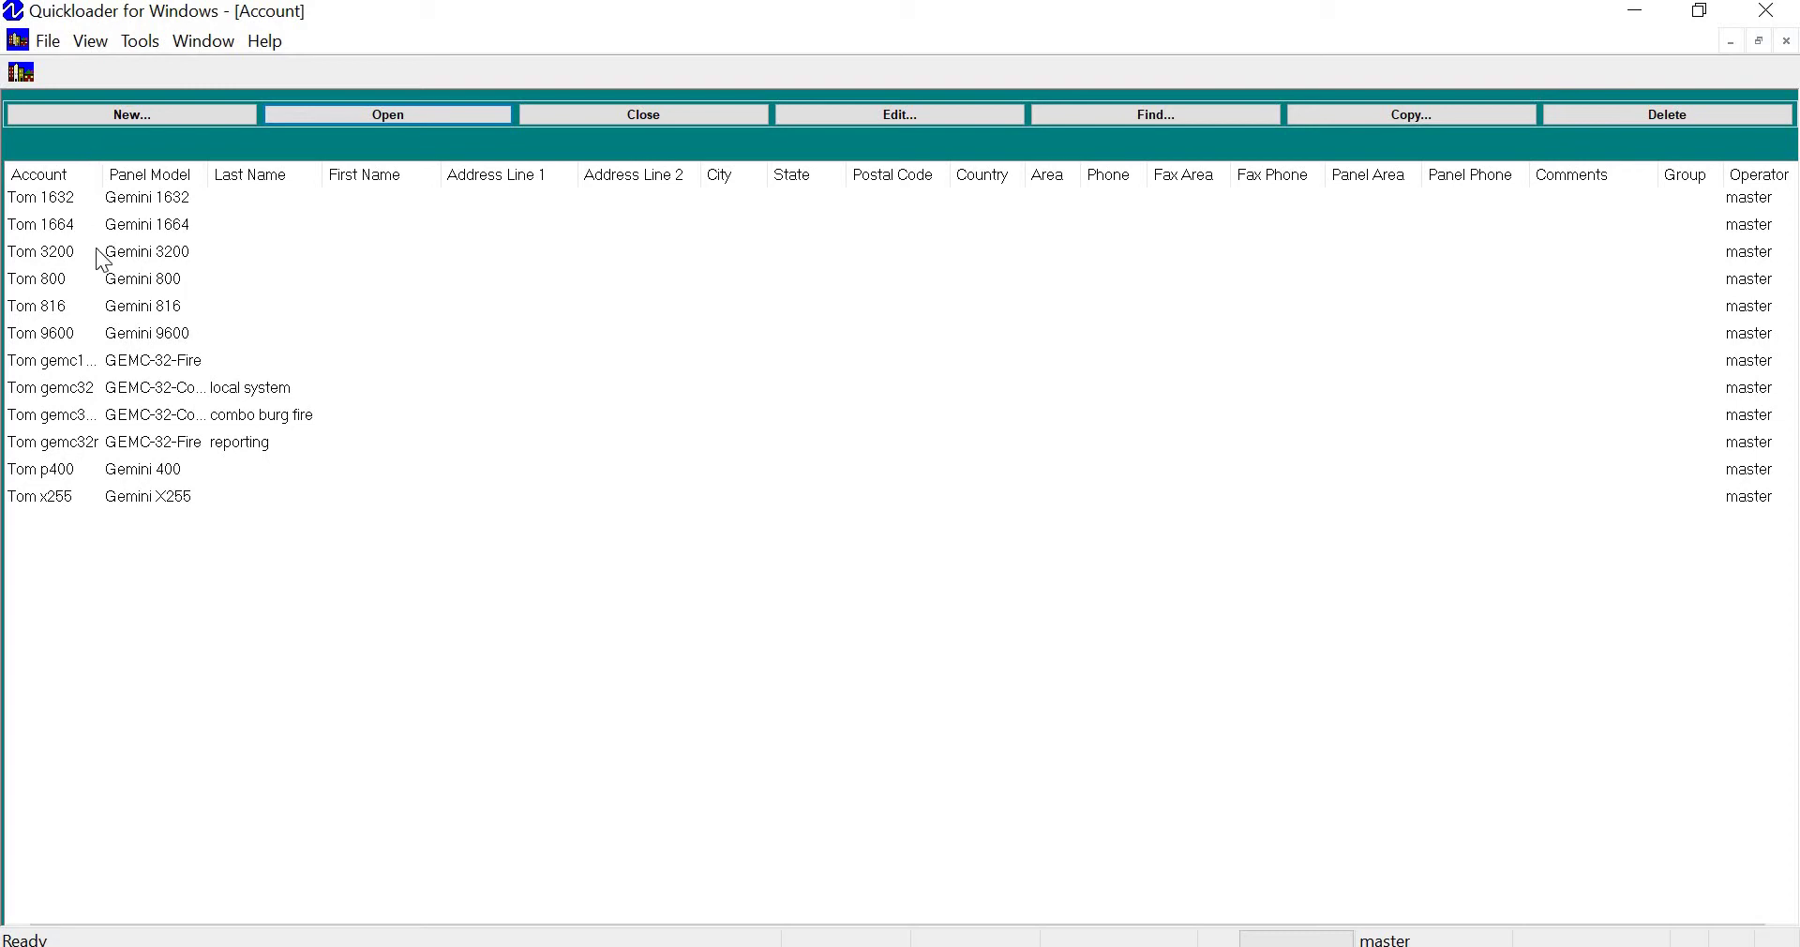
Open the Tom 816 account in the Edit Account dialog
{"action": "left_click", "coordinate": [152, 308]}
{"action": "left_click", "coordinate": [155, 316]}
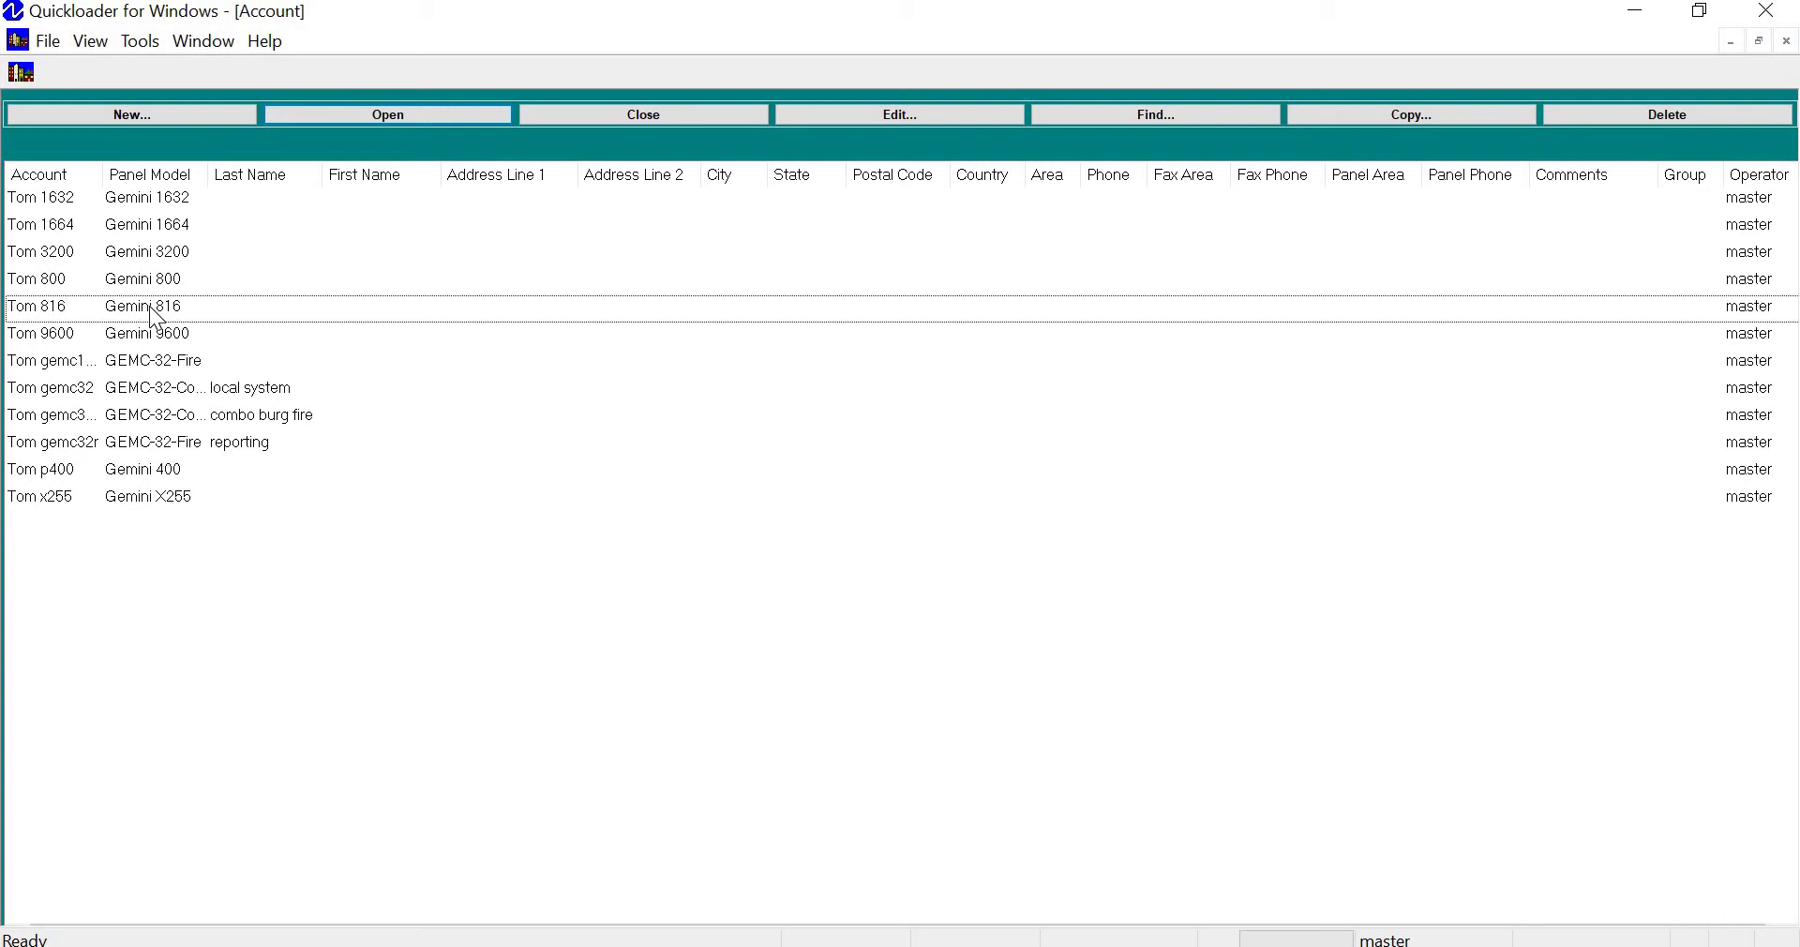
{"action": "left_click", "coordinate": [961, 121]}
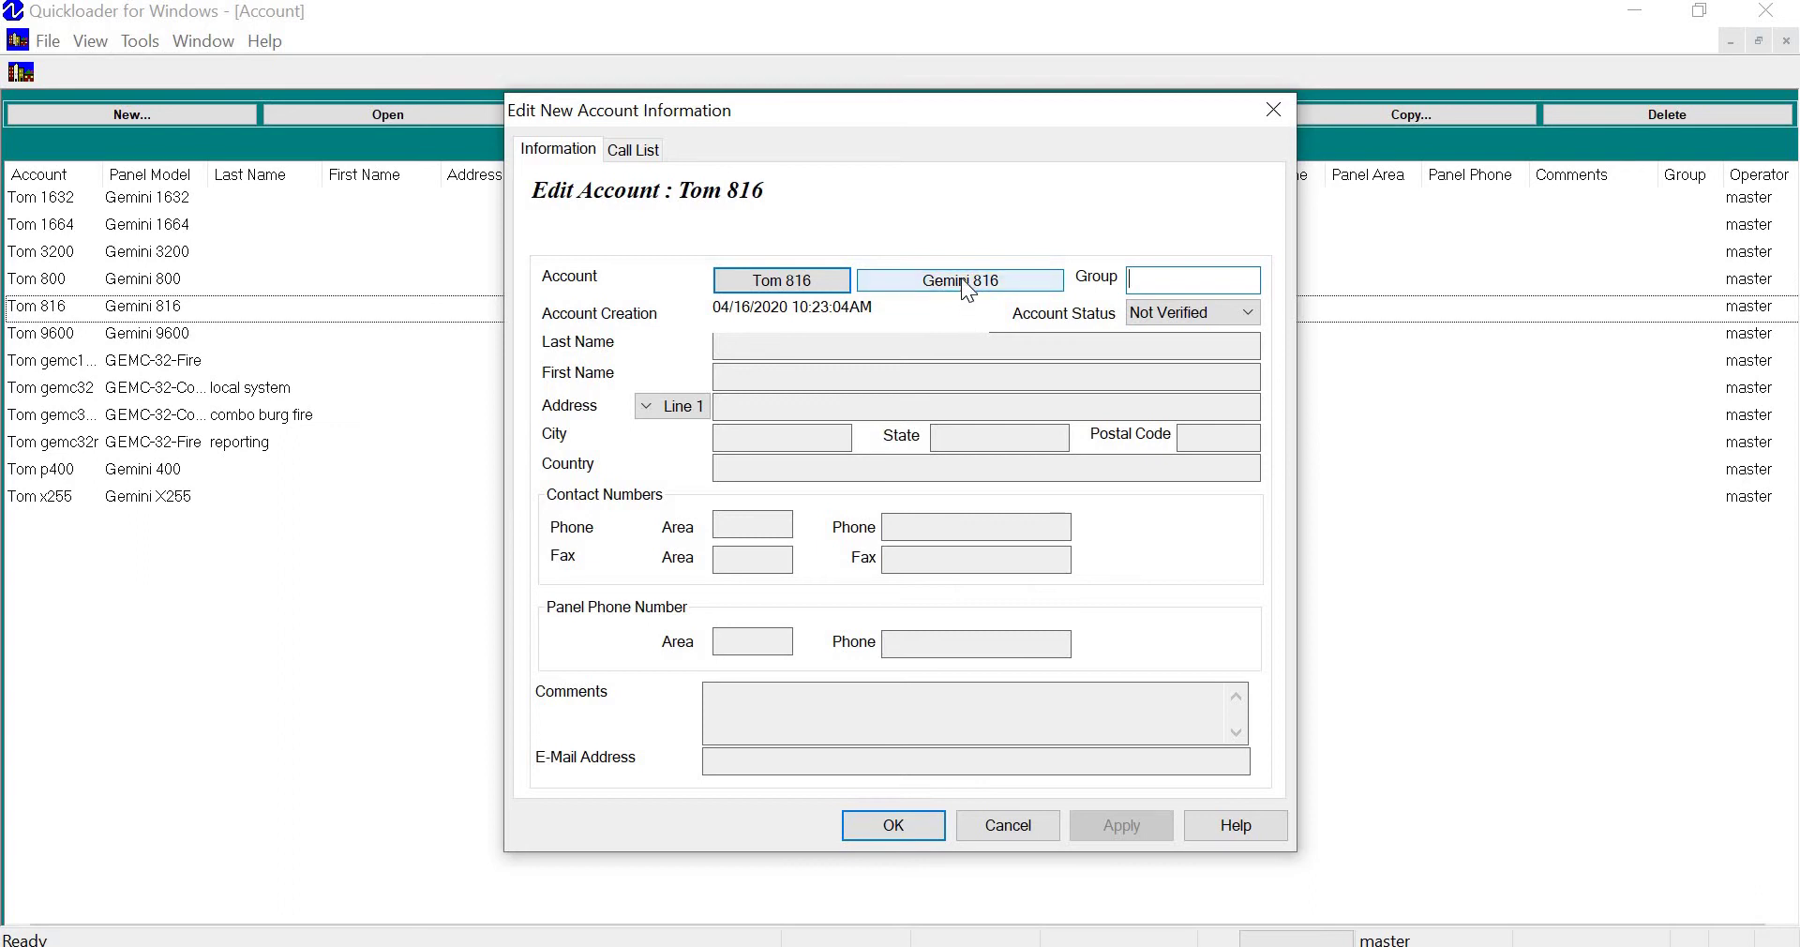
Switch Tom 816's panel from Gemini 816 to Gemini 1632, confirm, and save the account
{"action": "left_click", "coordinate": [962, 279]}
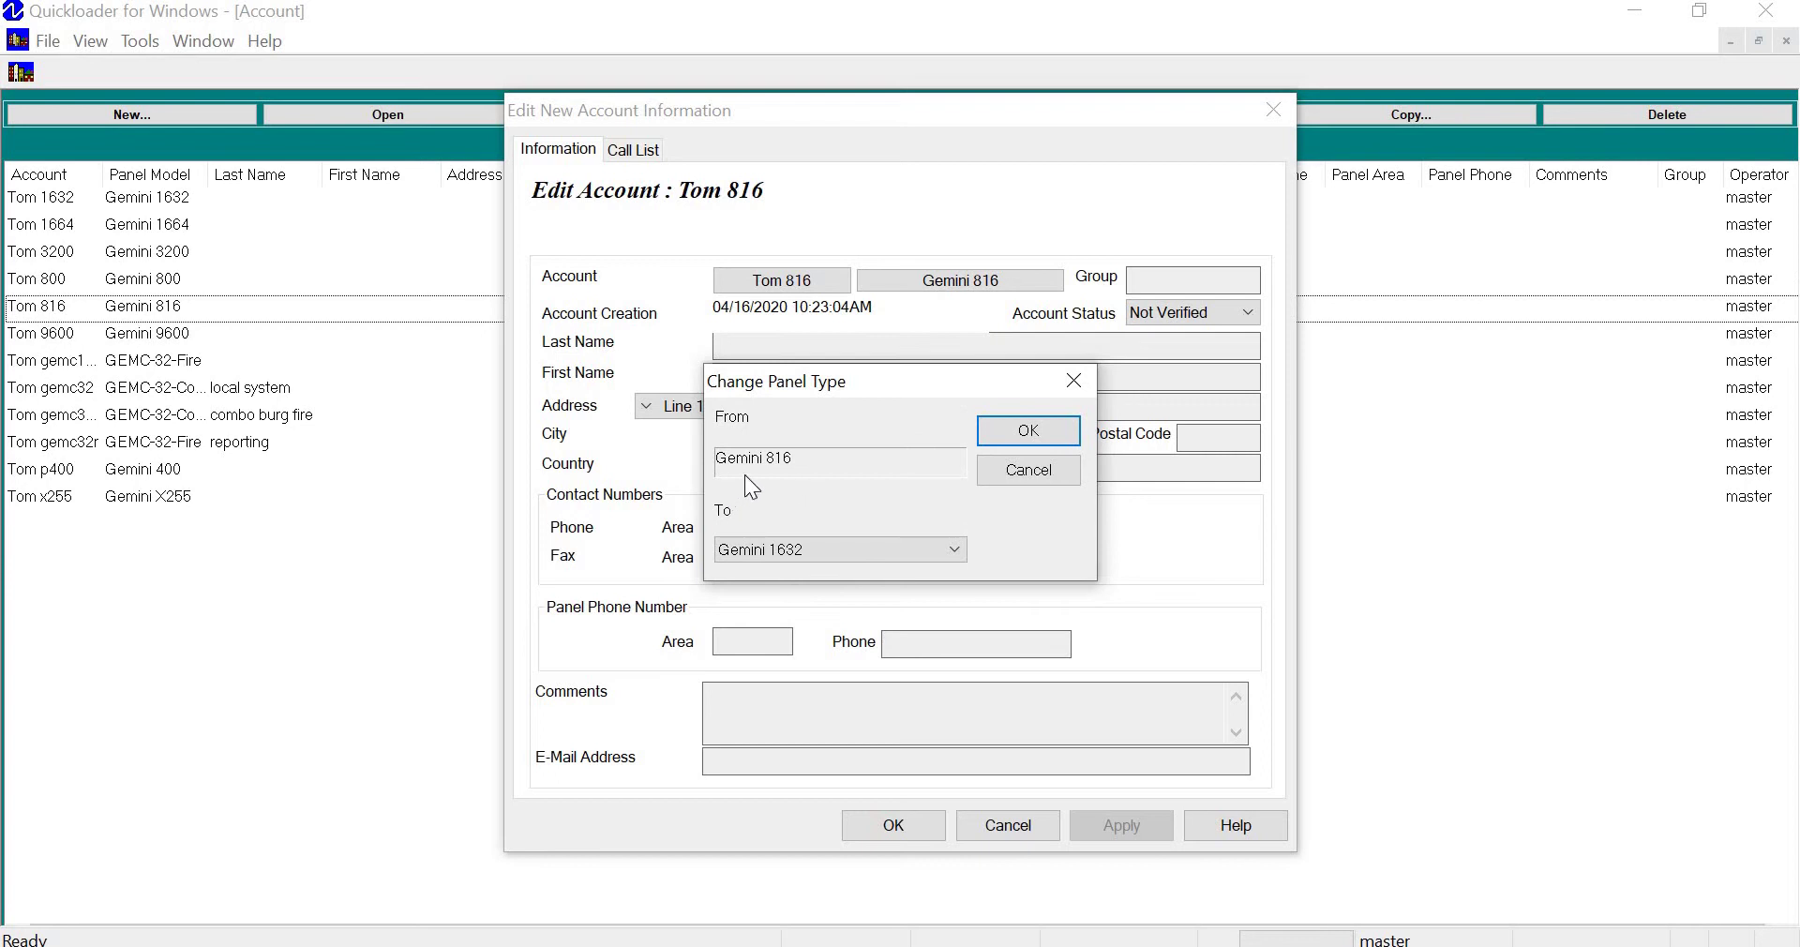
{"action": "left_click", "coordinate": [949, 549]}
{"action": "left_click", "coordinate": [949, 549]}
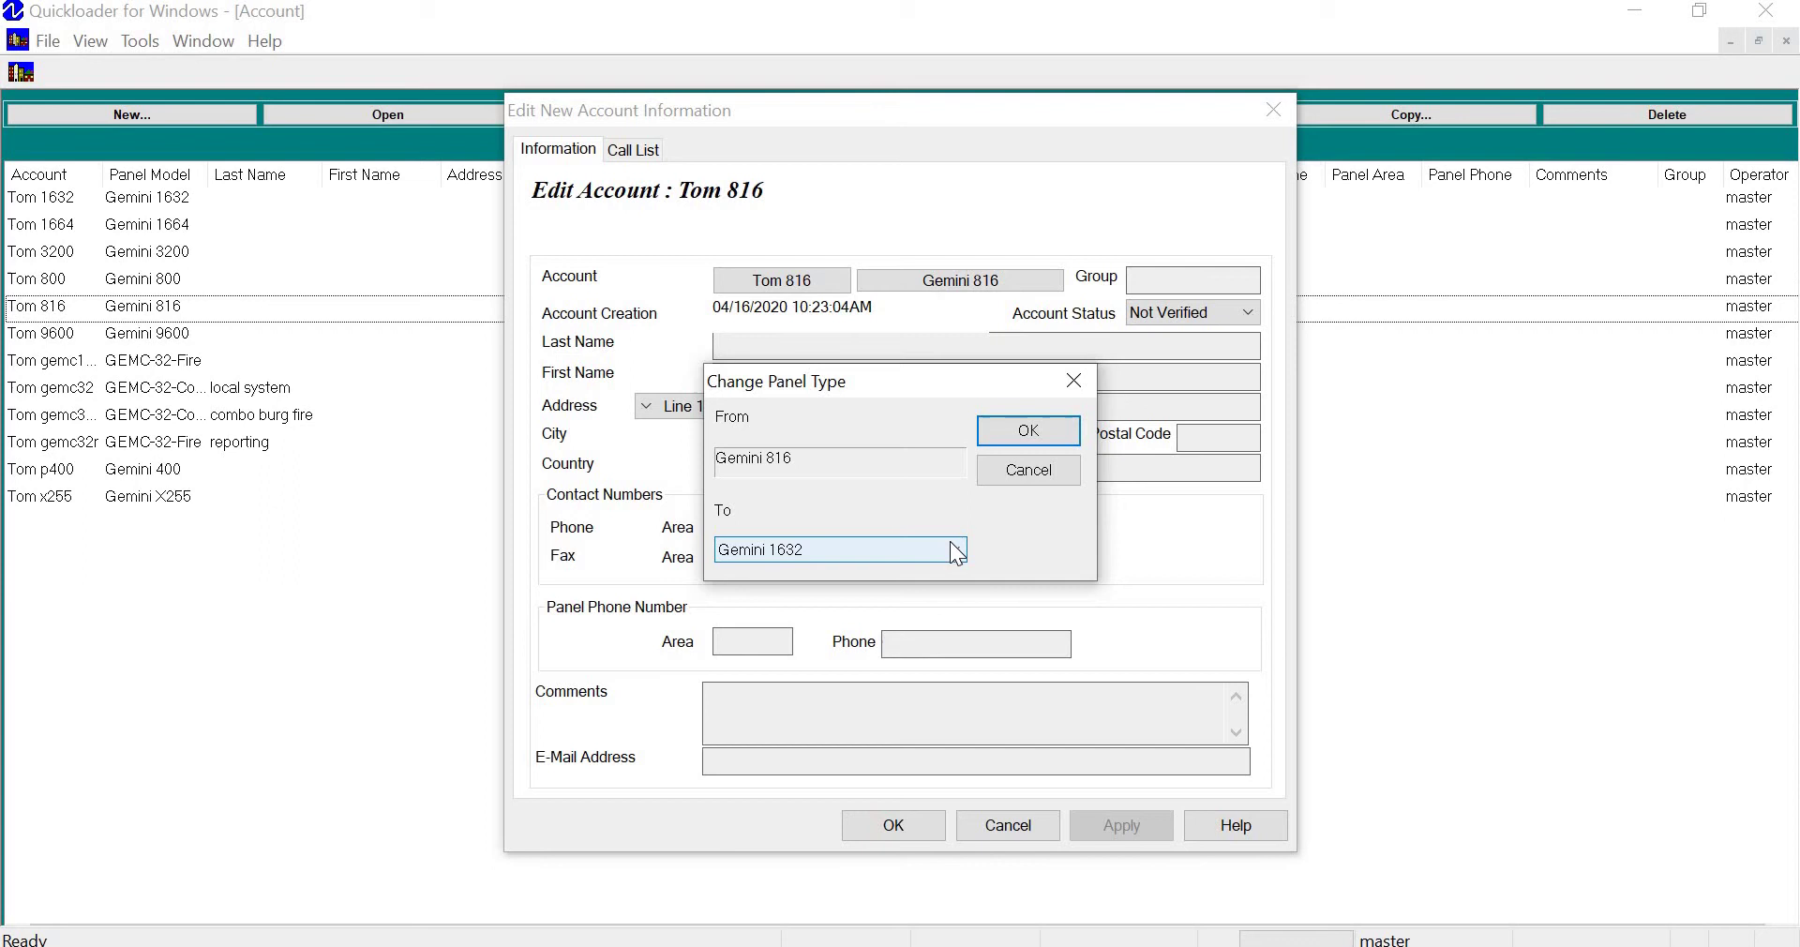
{"action": "left_click", "coordinate": [956, 553]}
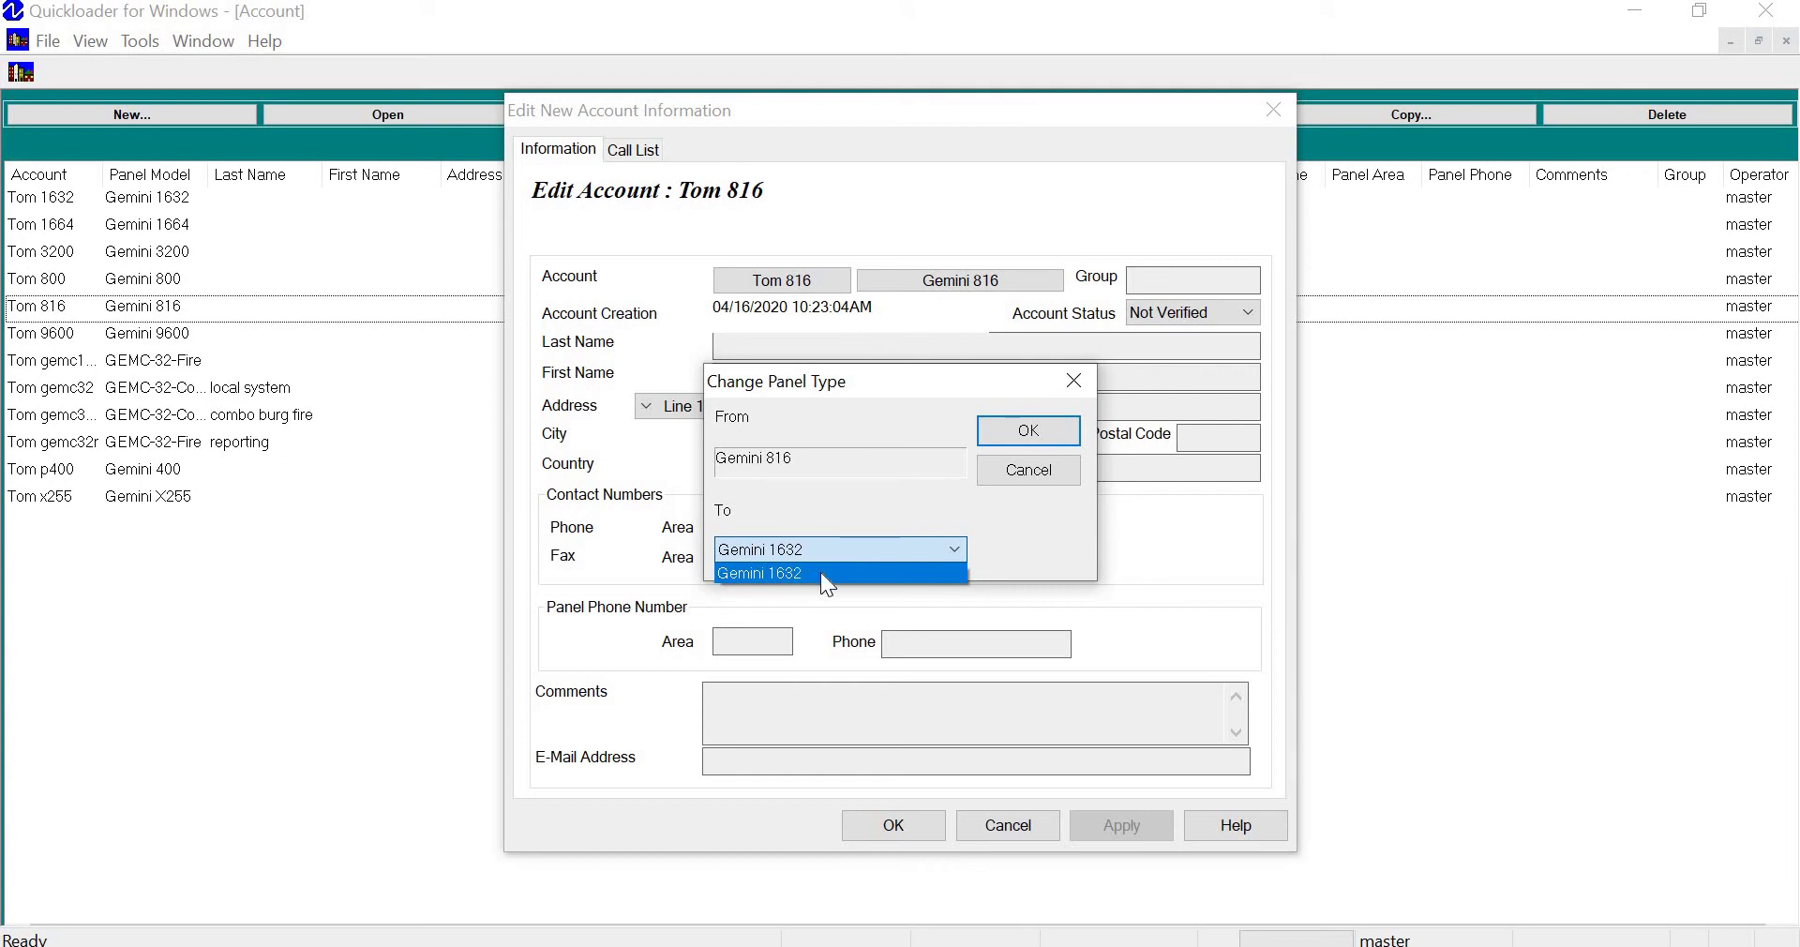
{"action": "left_click", "coordinate": [863, 546]}
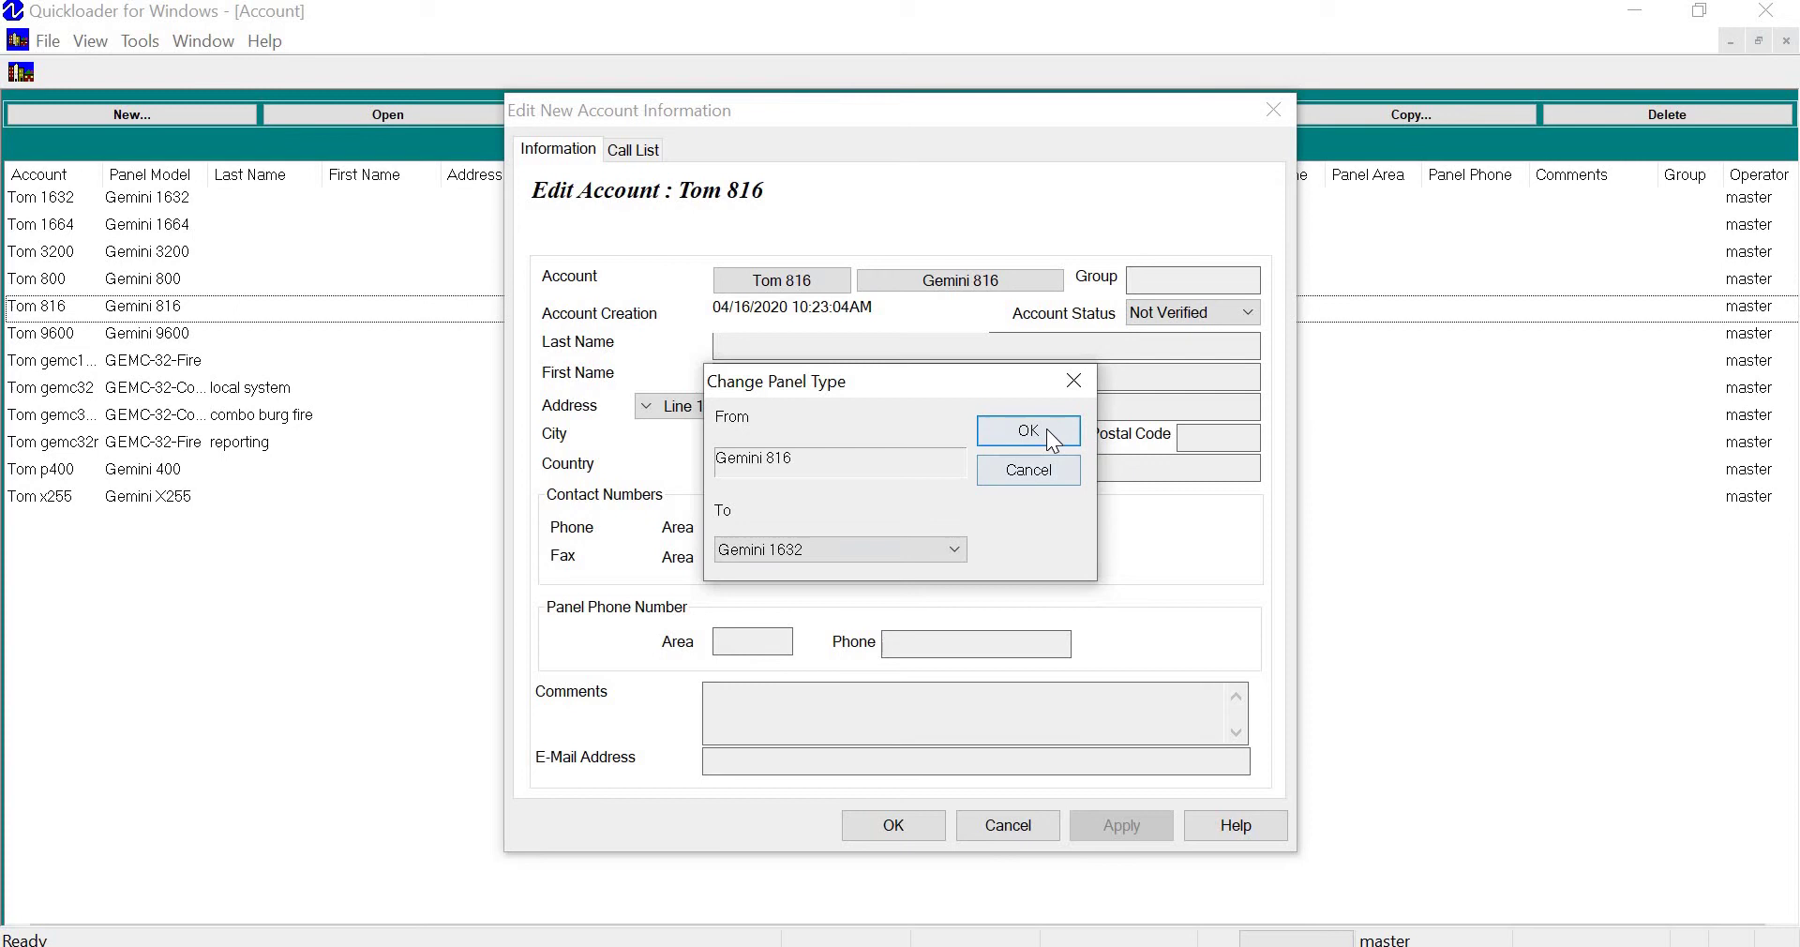
{"action": "left_click", "coordinate": [1046, 430]}
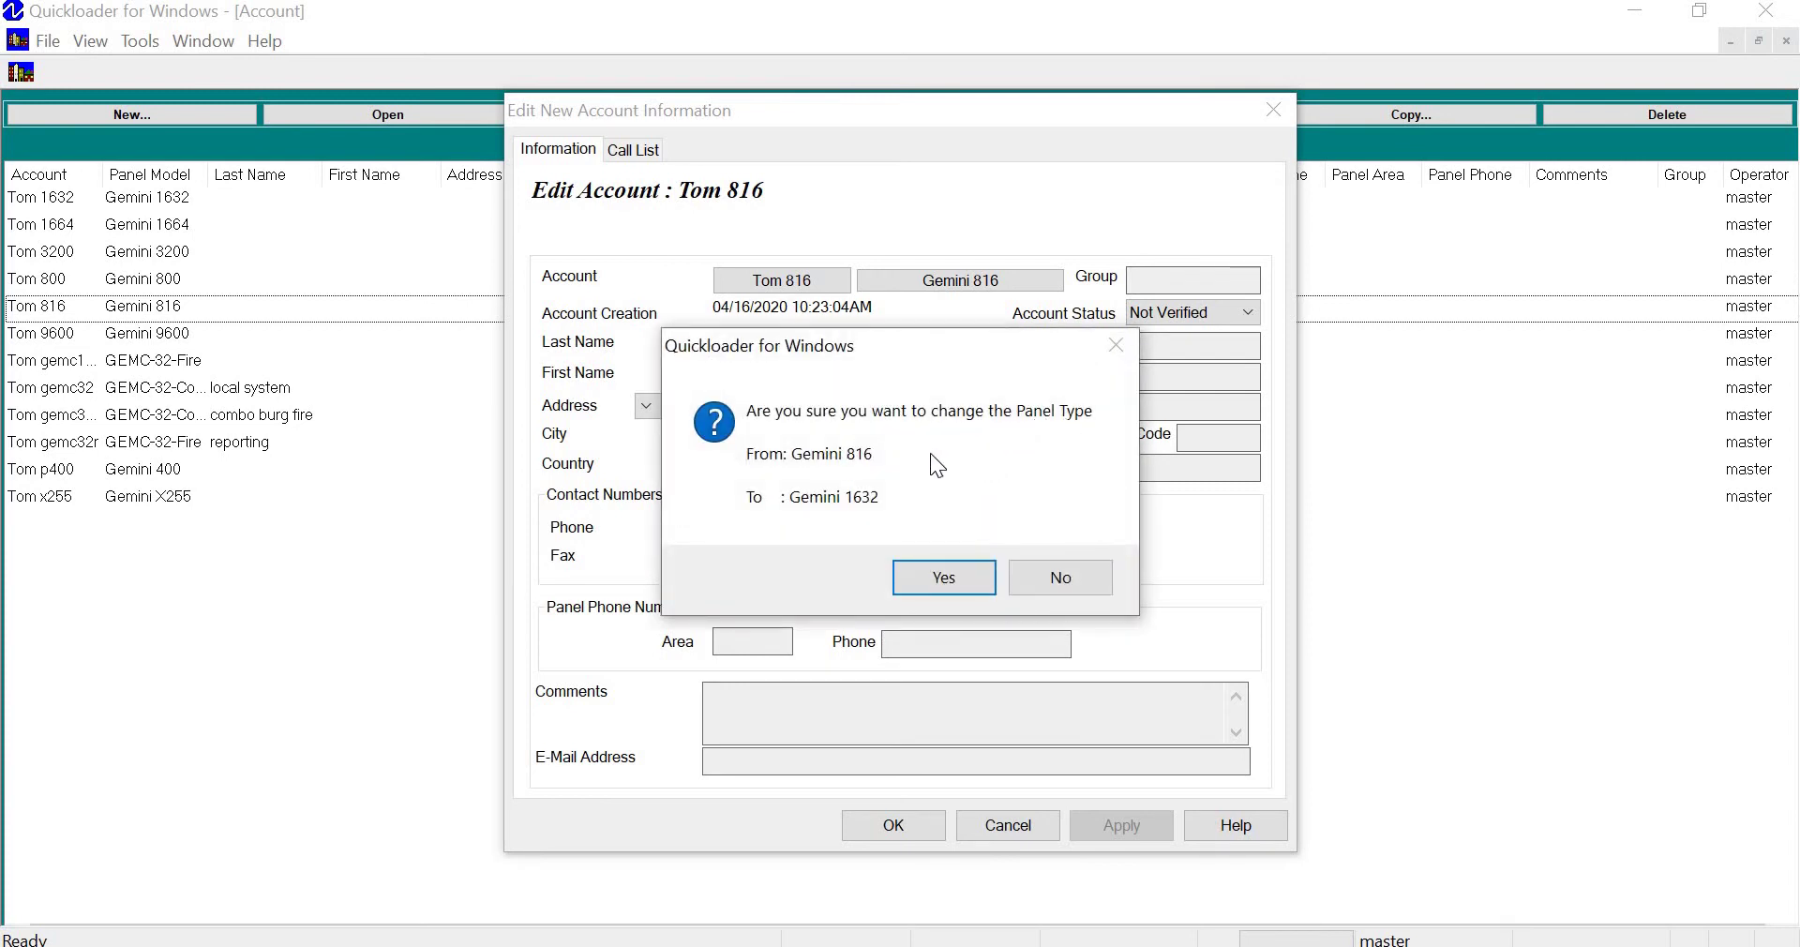
{"action": "left_click", "coordinate": [941, 578]}
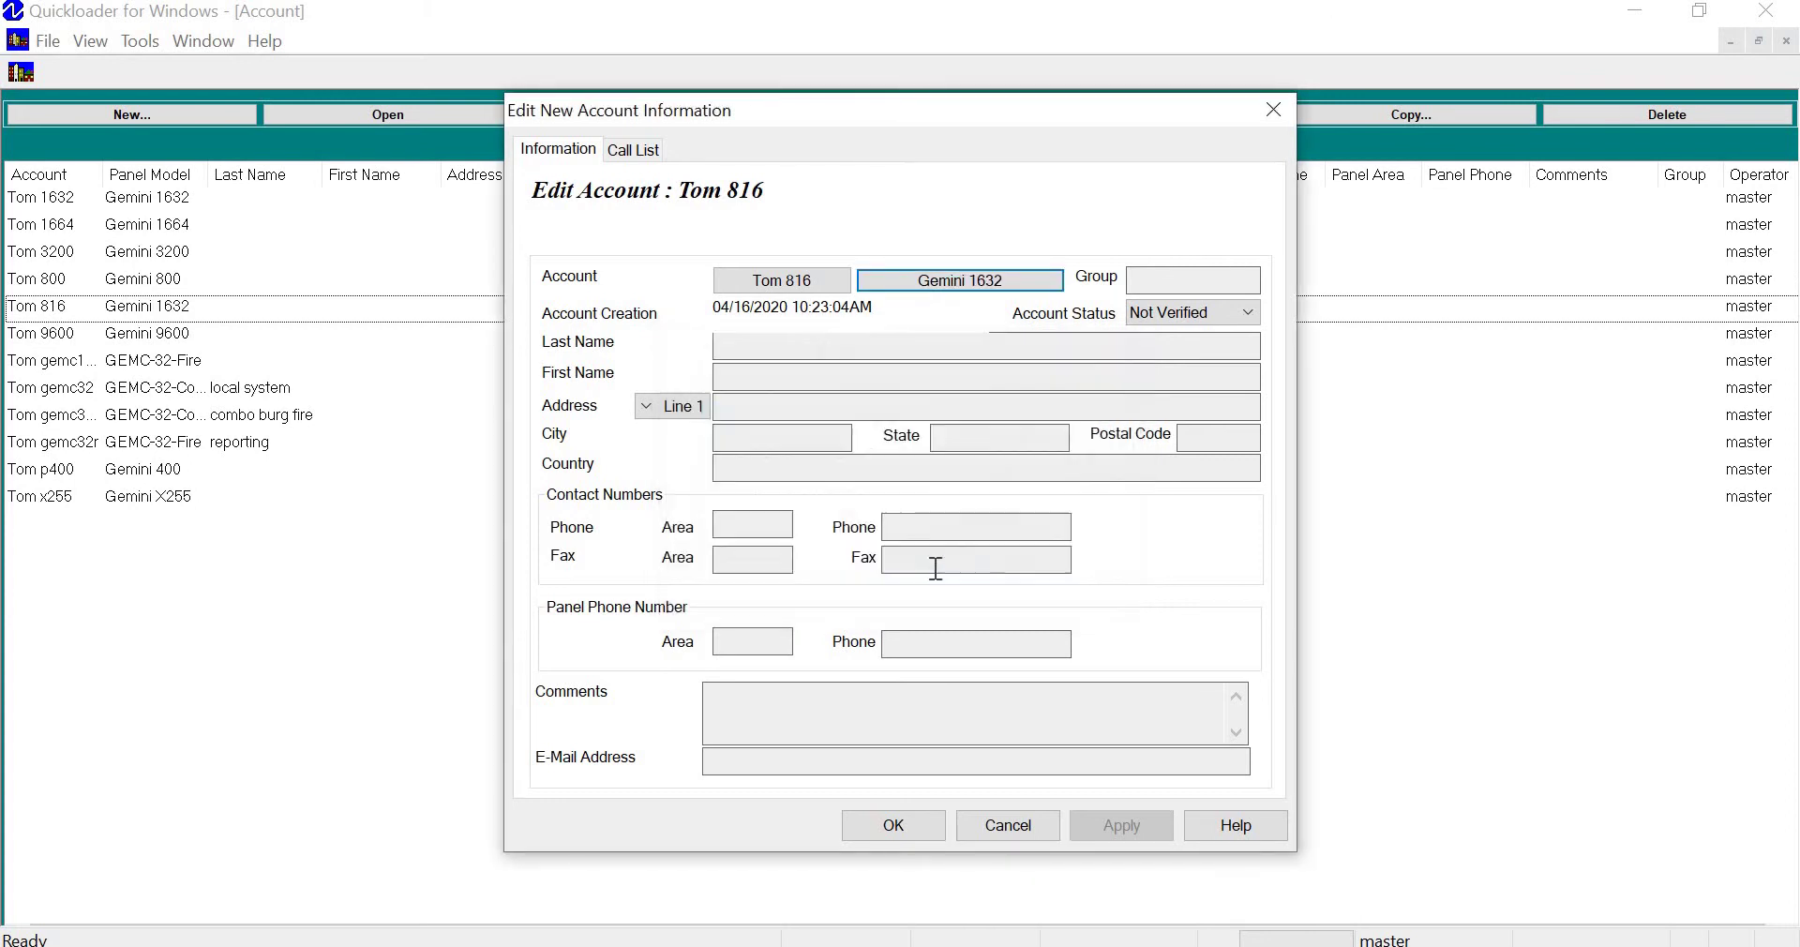
{"action": "left_click", "coordinate": [899, 829]}
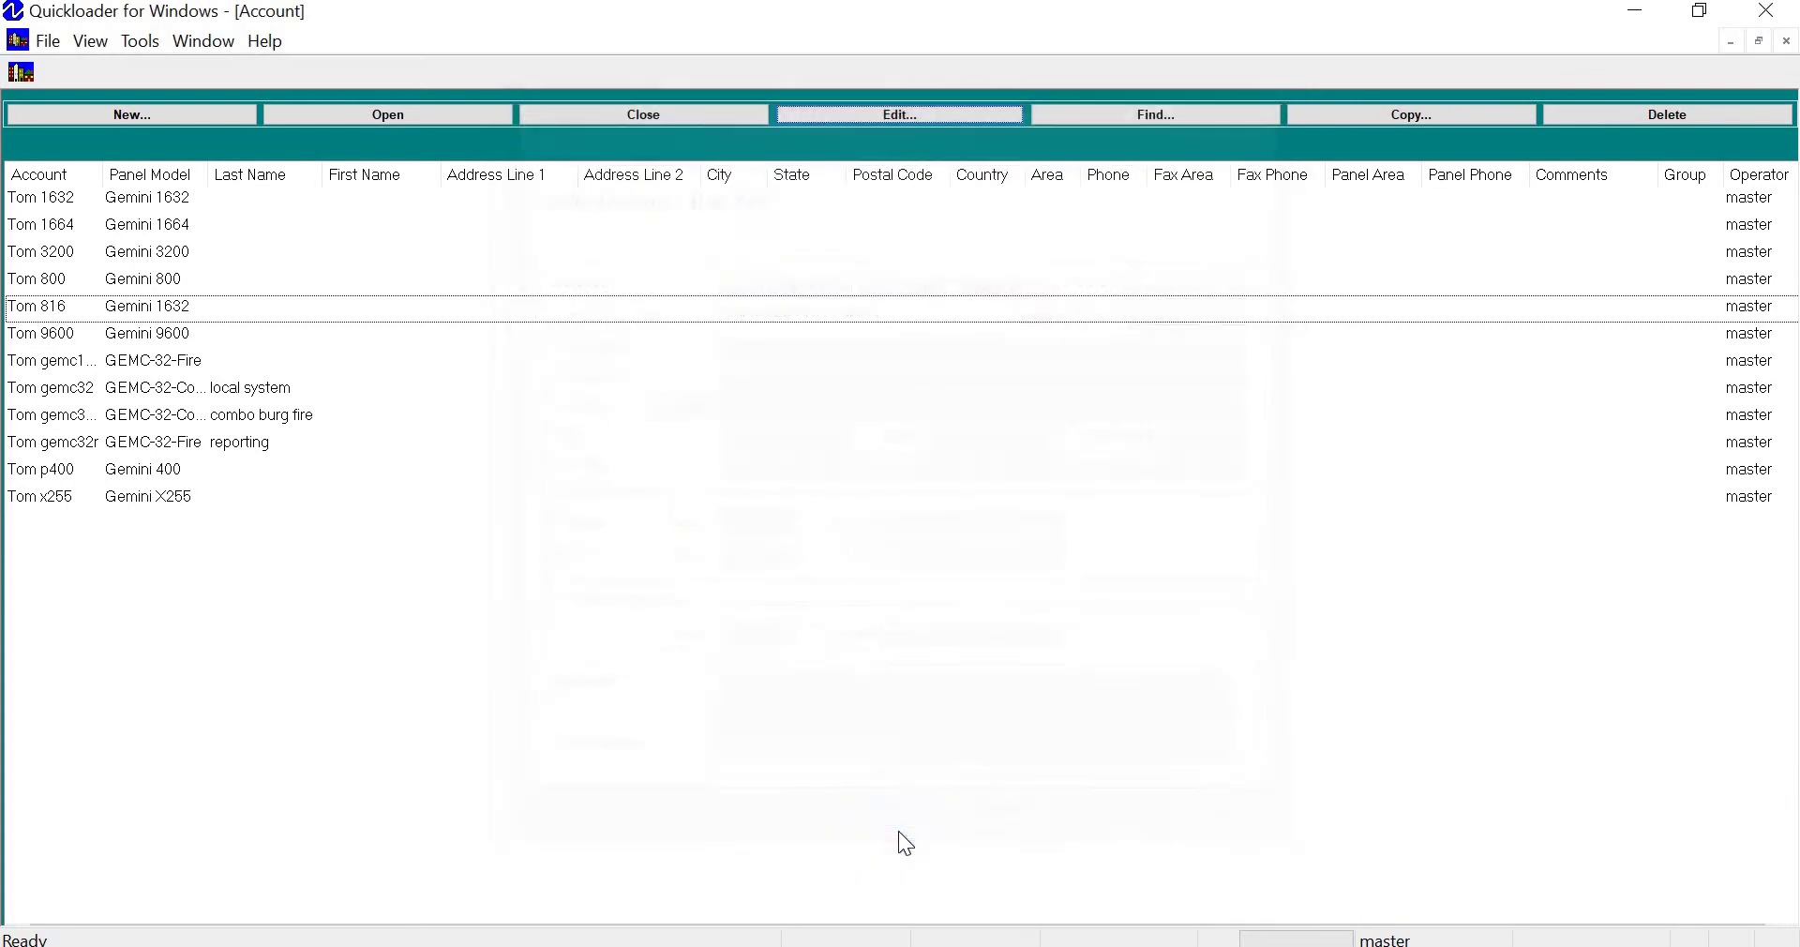
{"action": "double_click", "coordinate": [64, 302]}
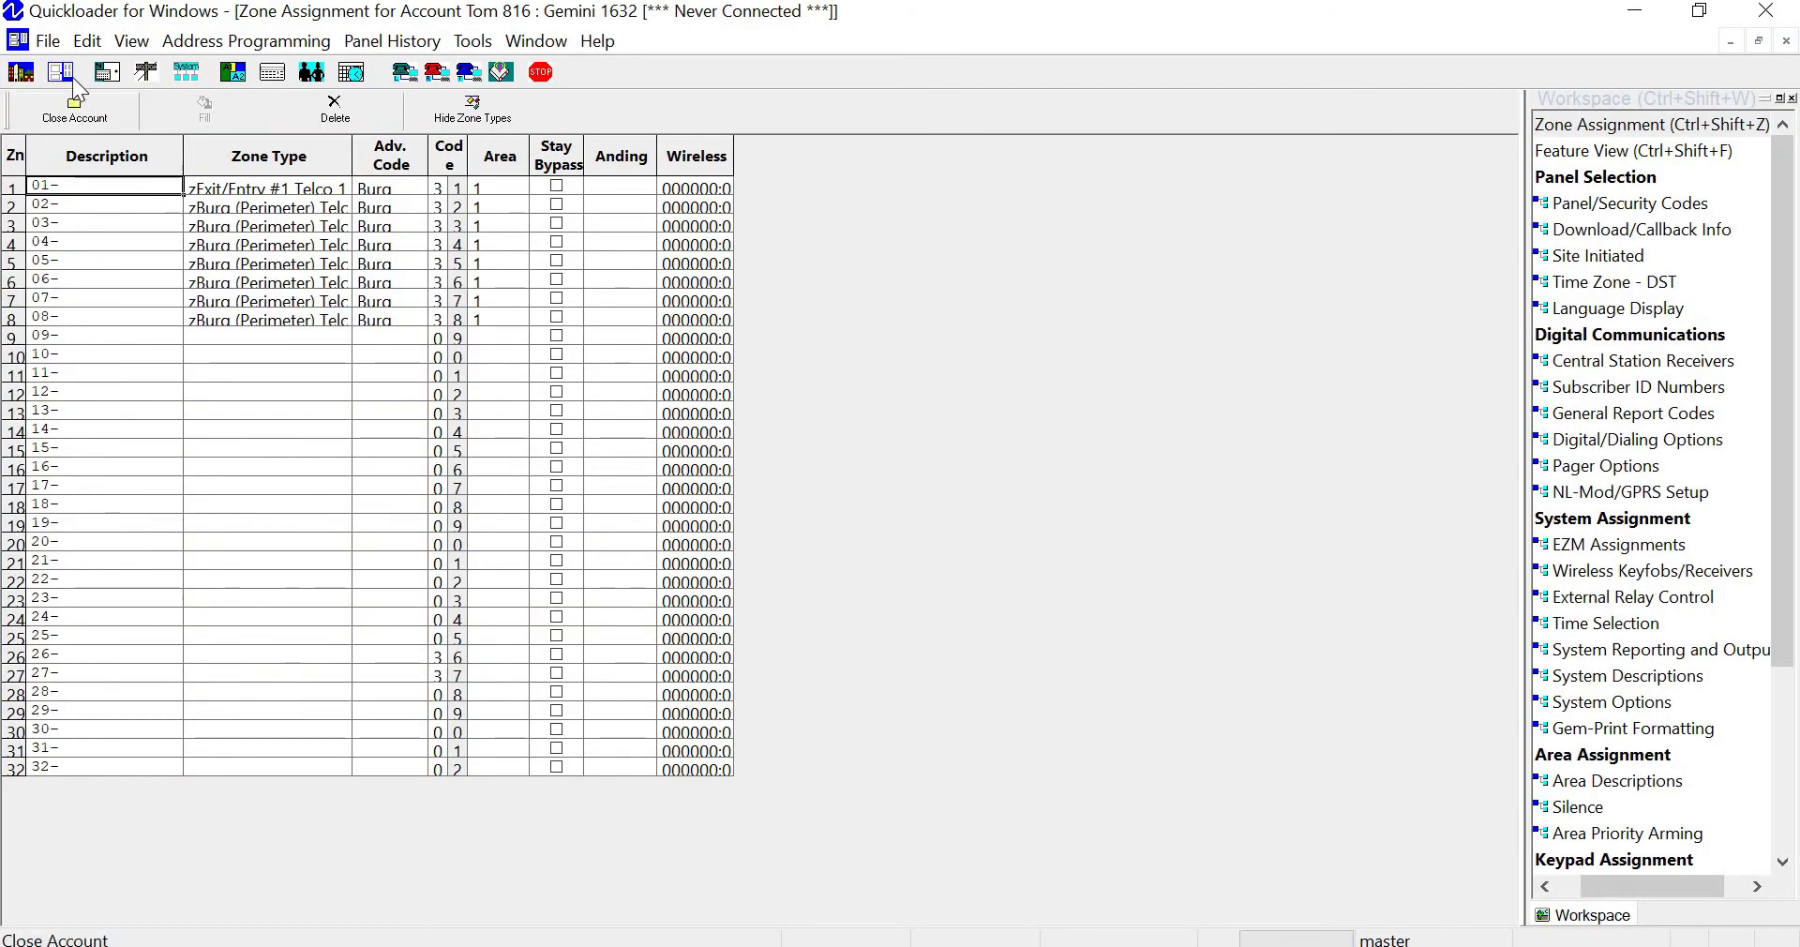
{"action": "left_click", "coordinate": [133, 71]}
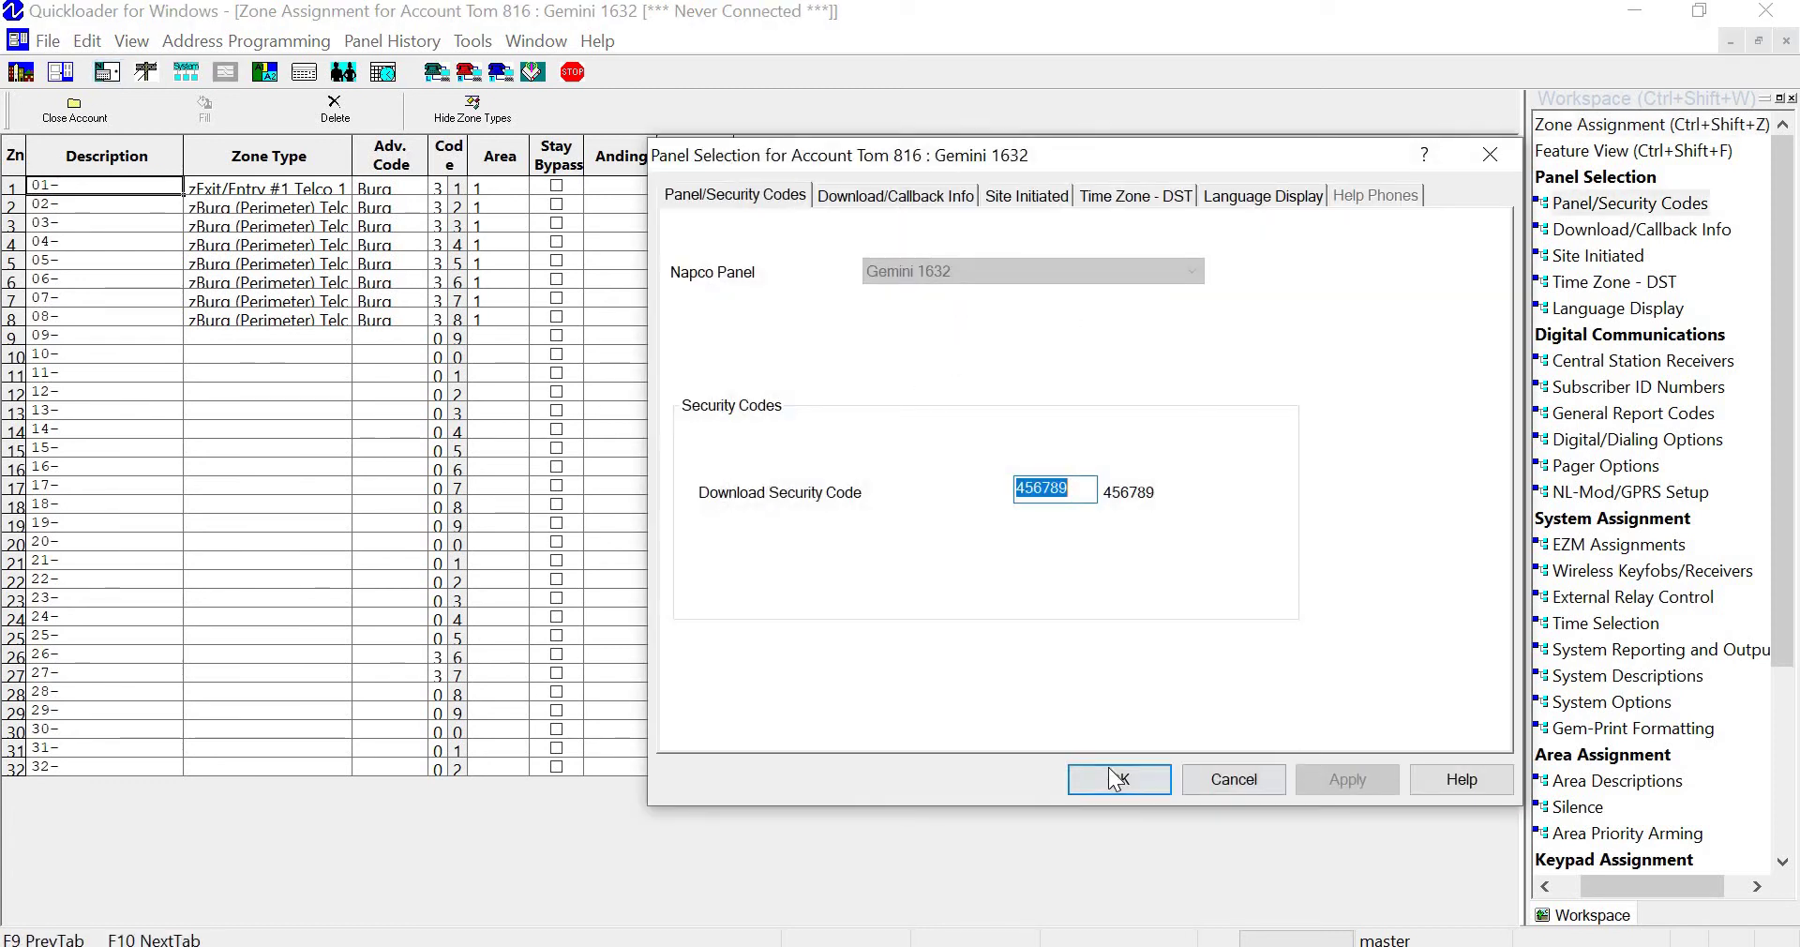
{"action": "left_click", "coordinate": [1226, 784]}
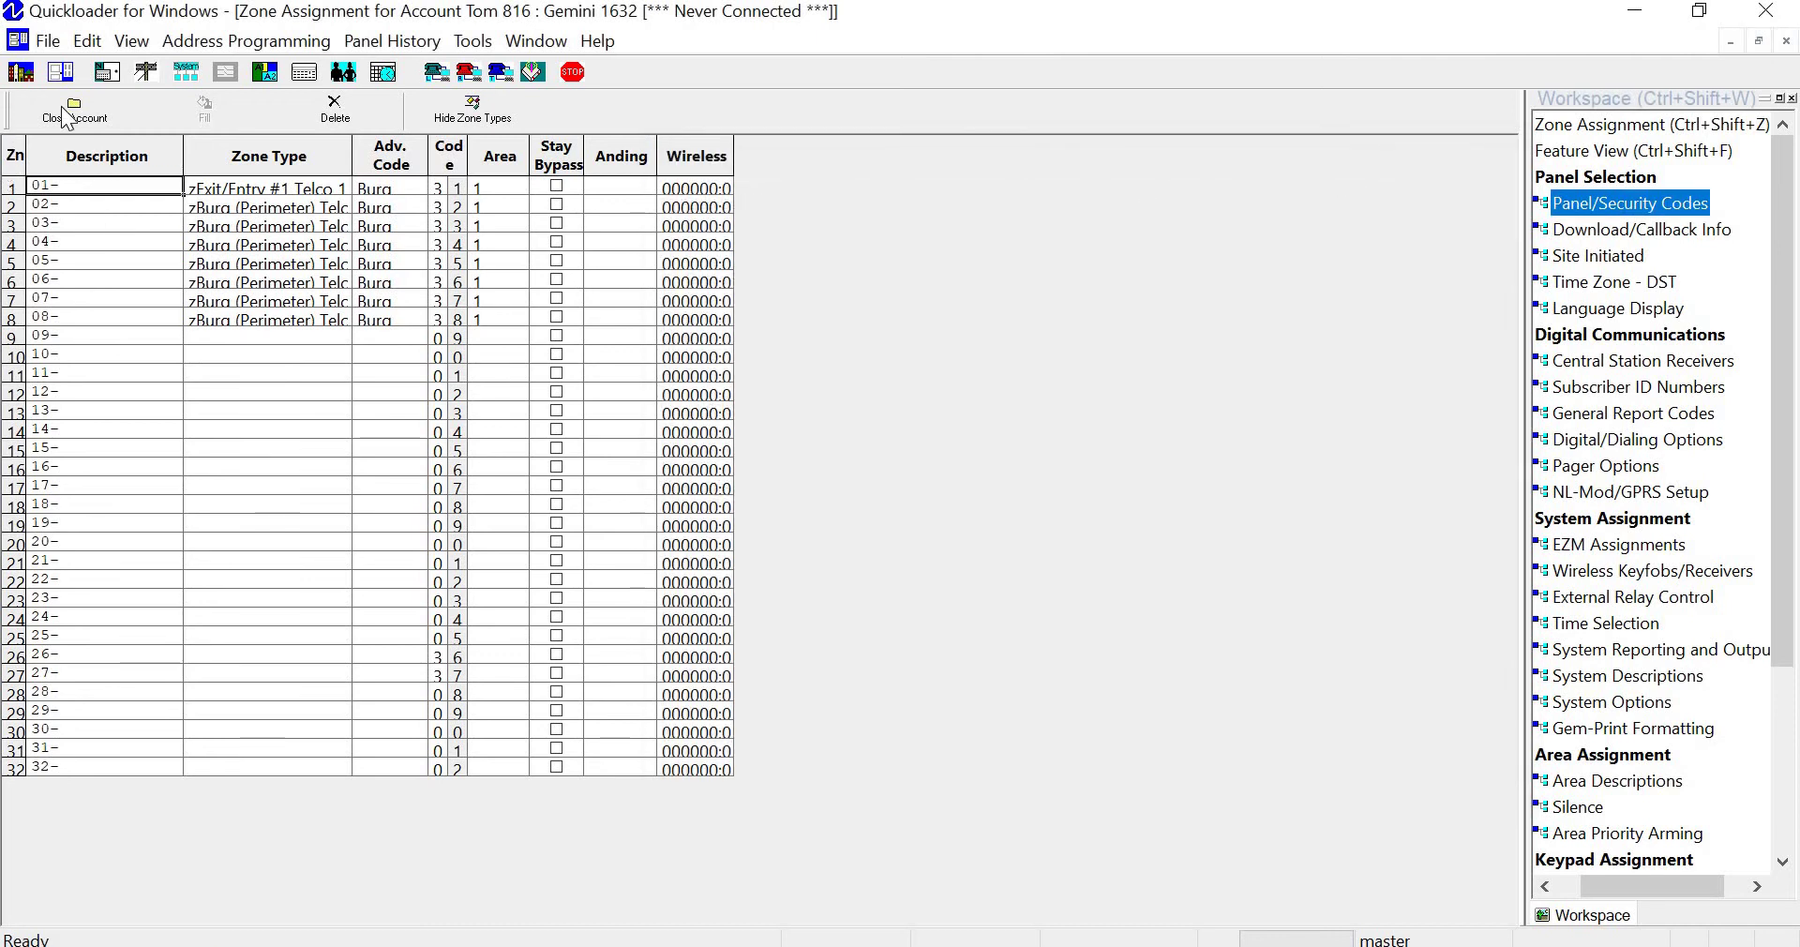
{"action": "left_click", "coordinate": [64, 116]}
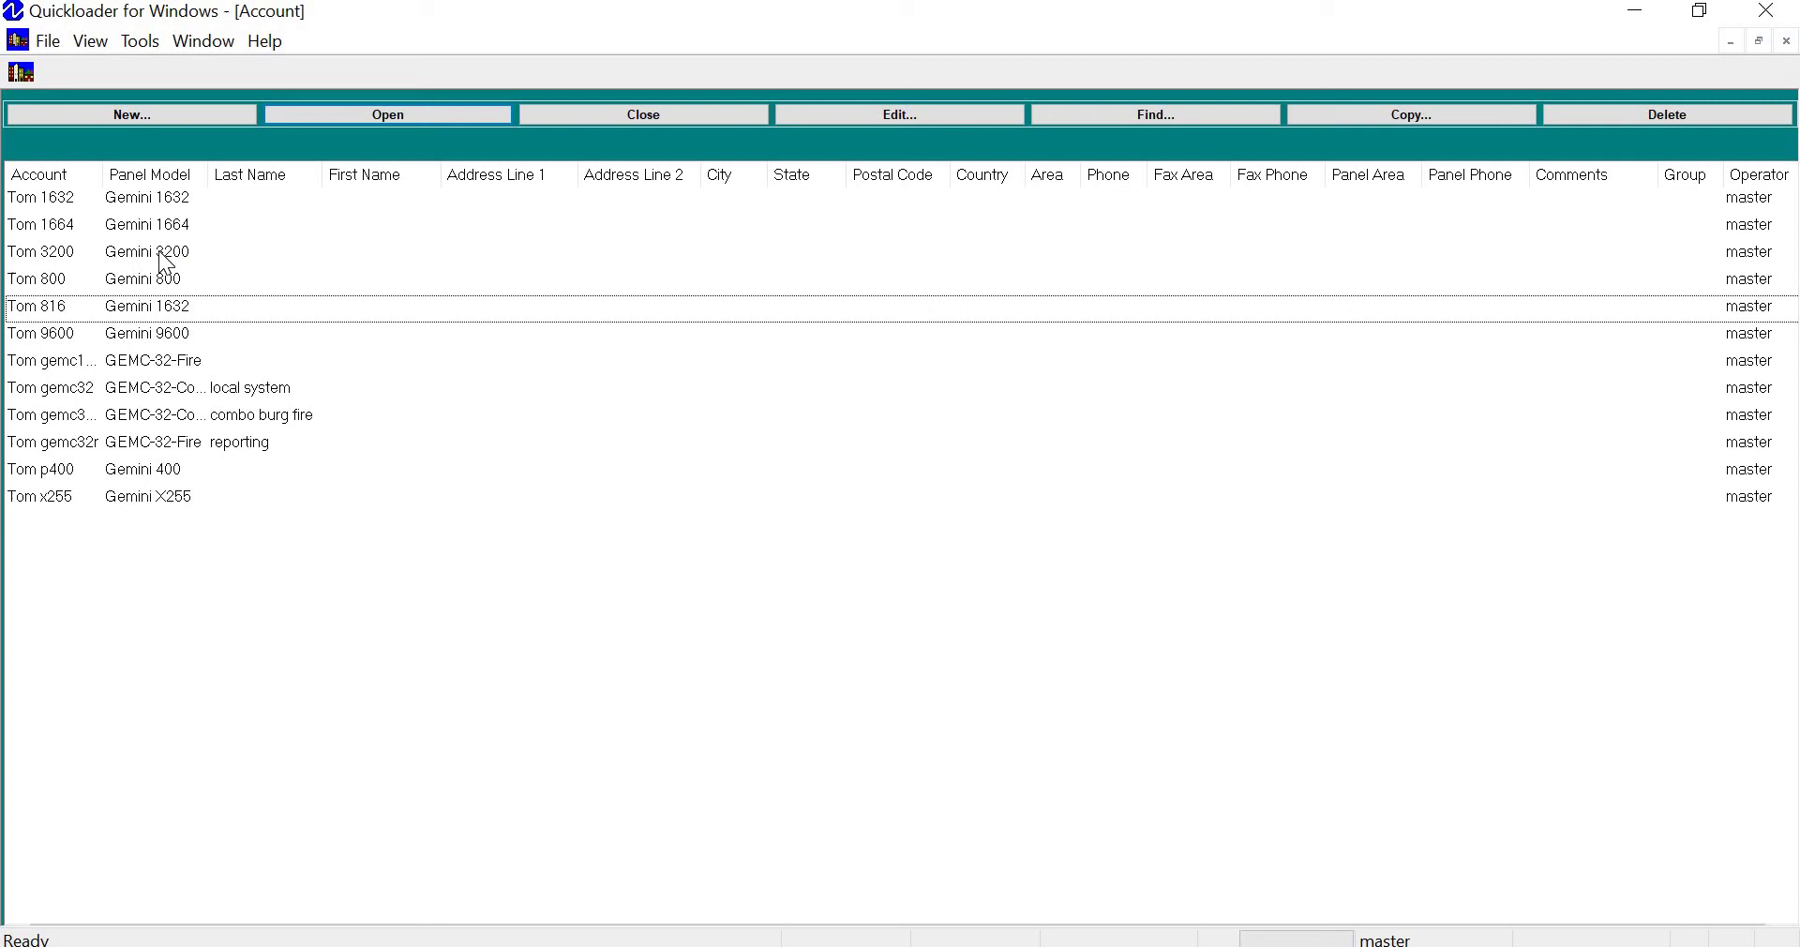
Open Tom 3200 for editing and begin changing its Gemini 3200 panel type
{"action": "left_click", "coordinate": [165, 255]}
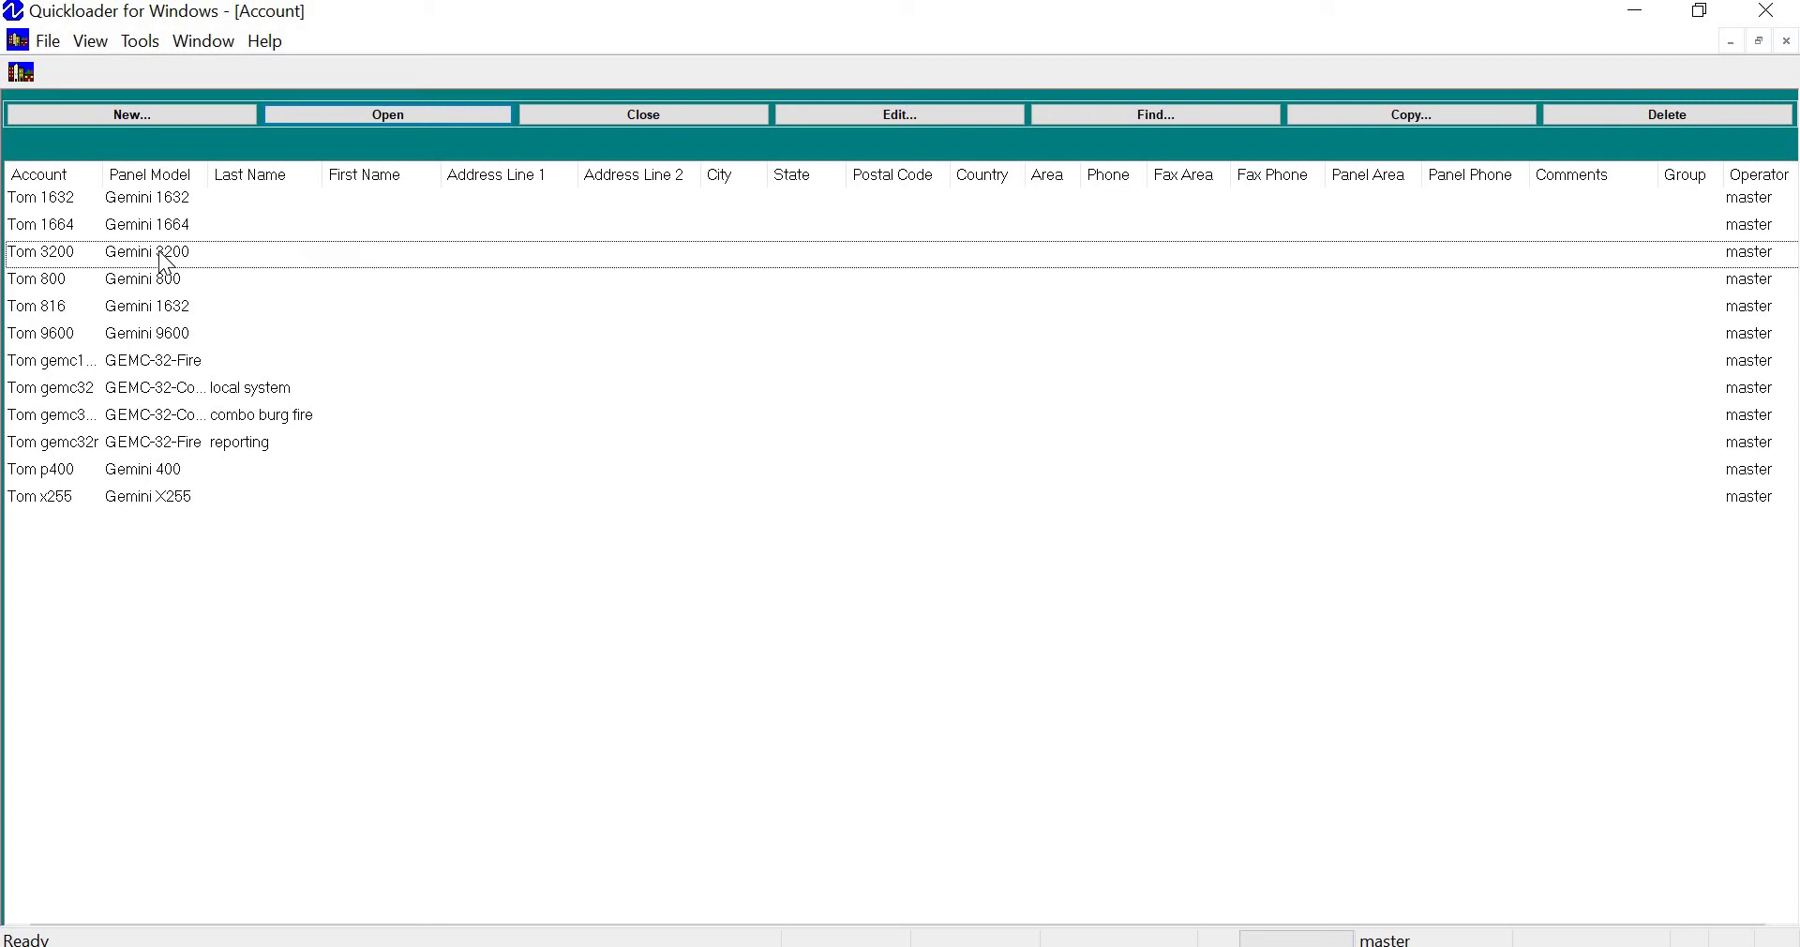
{"action": "left_click", "coordinate": [863, 113]}
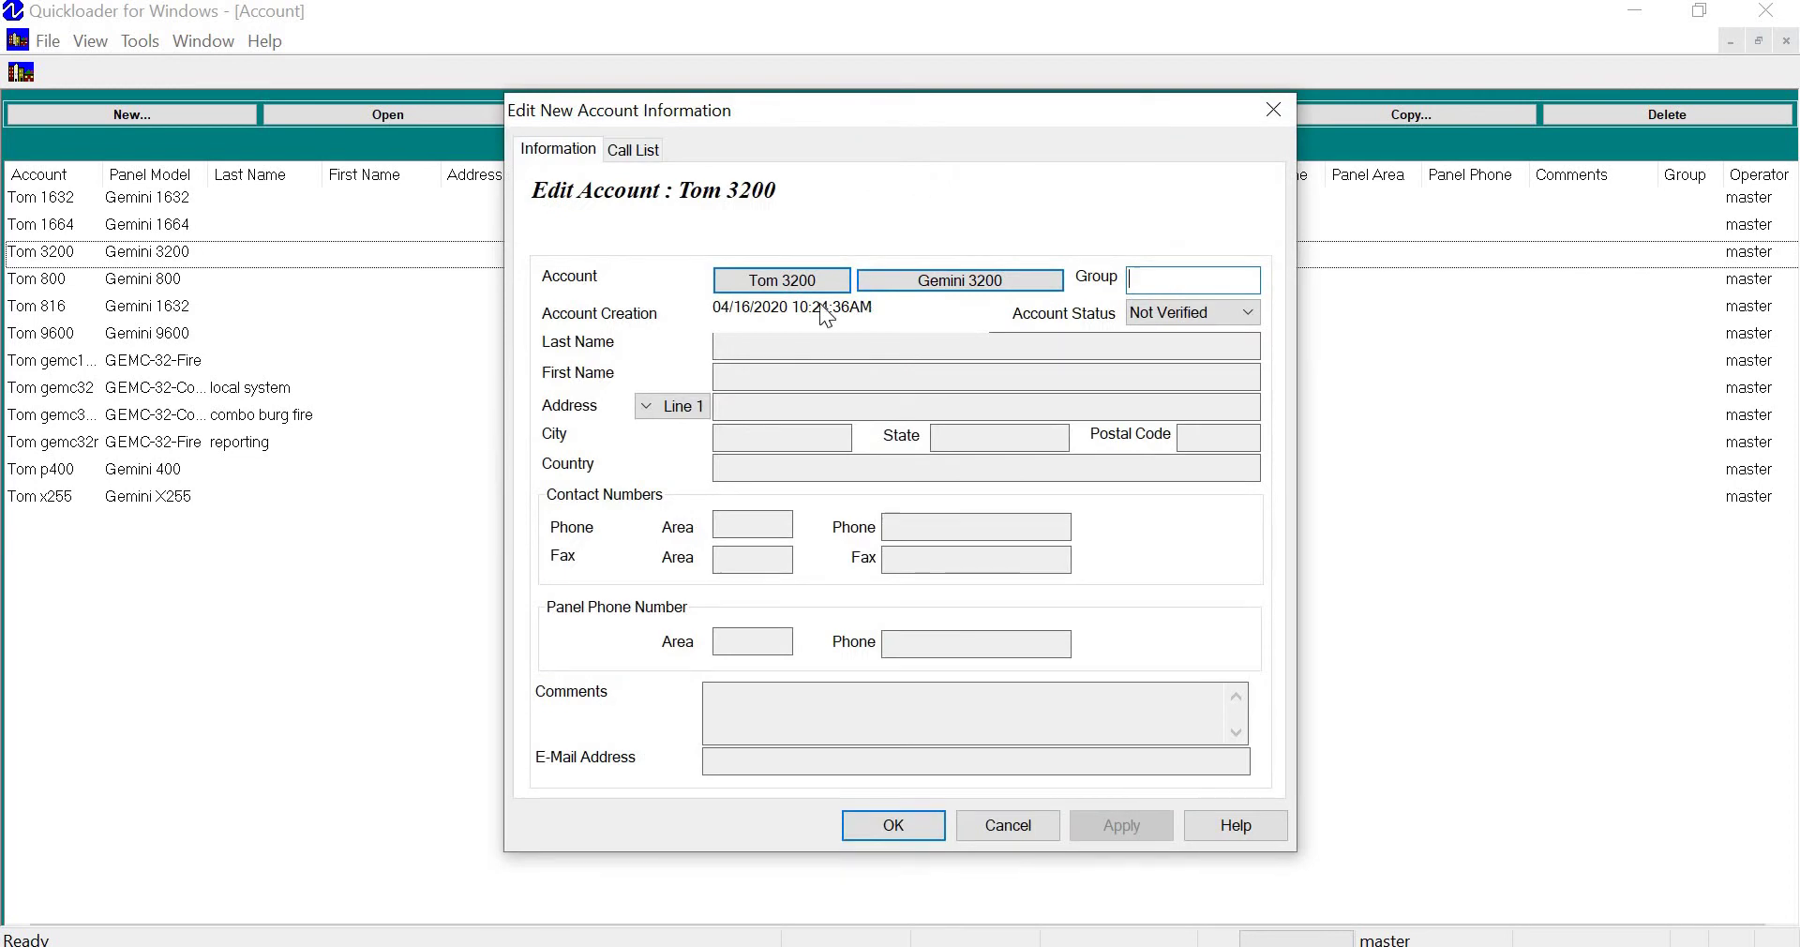
{"action": "left_click", "coordinate": [994, 281]}
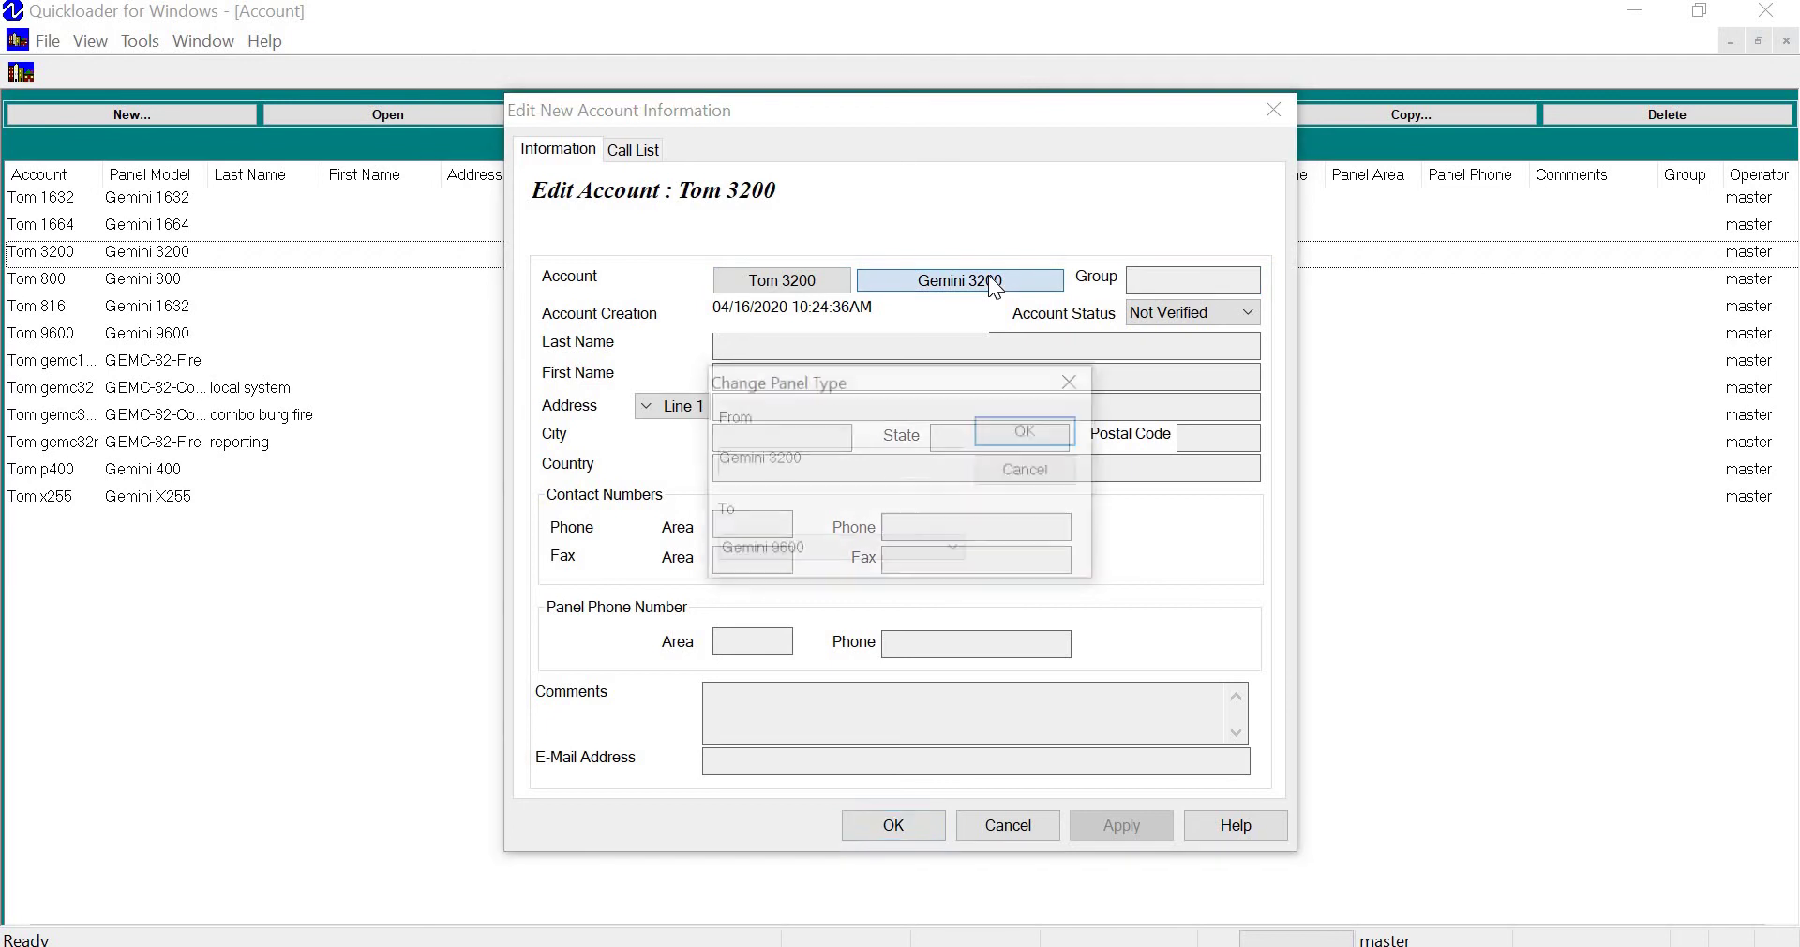
Pick Gemini 9600 as Tom 3200's new panel, confirm the change, and save
{"action": "left_click", "coordinate": [950, 553]}
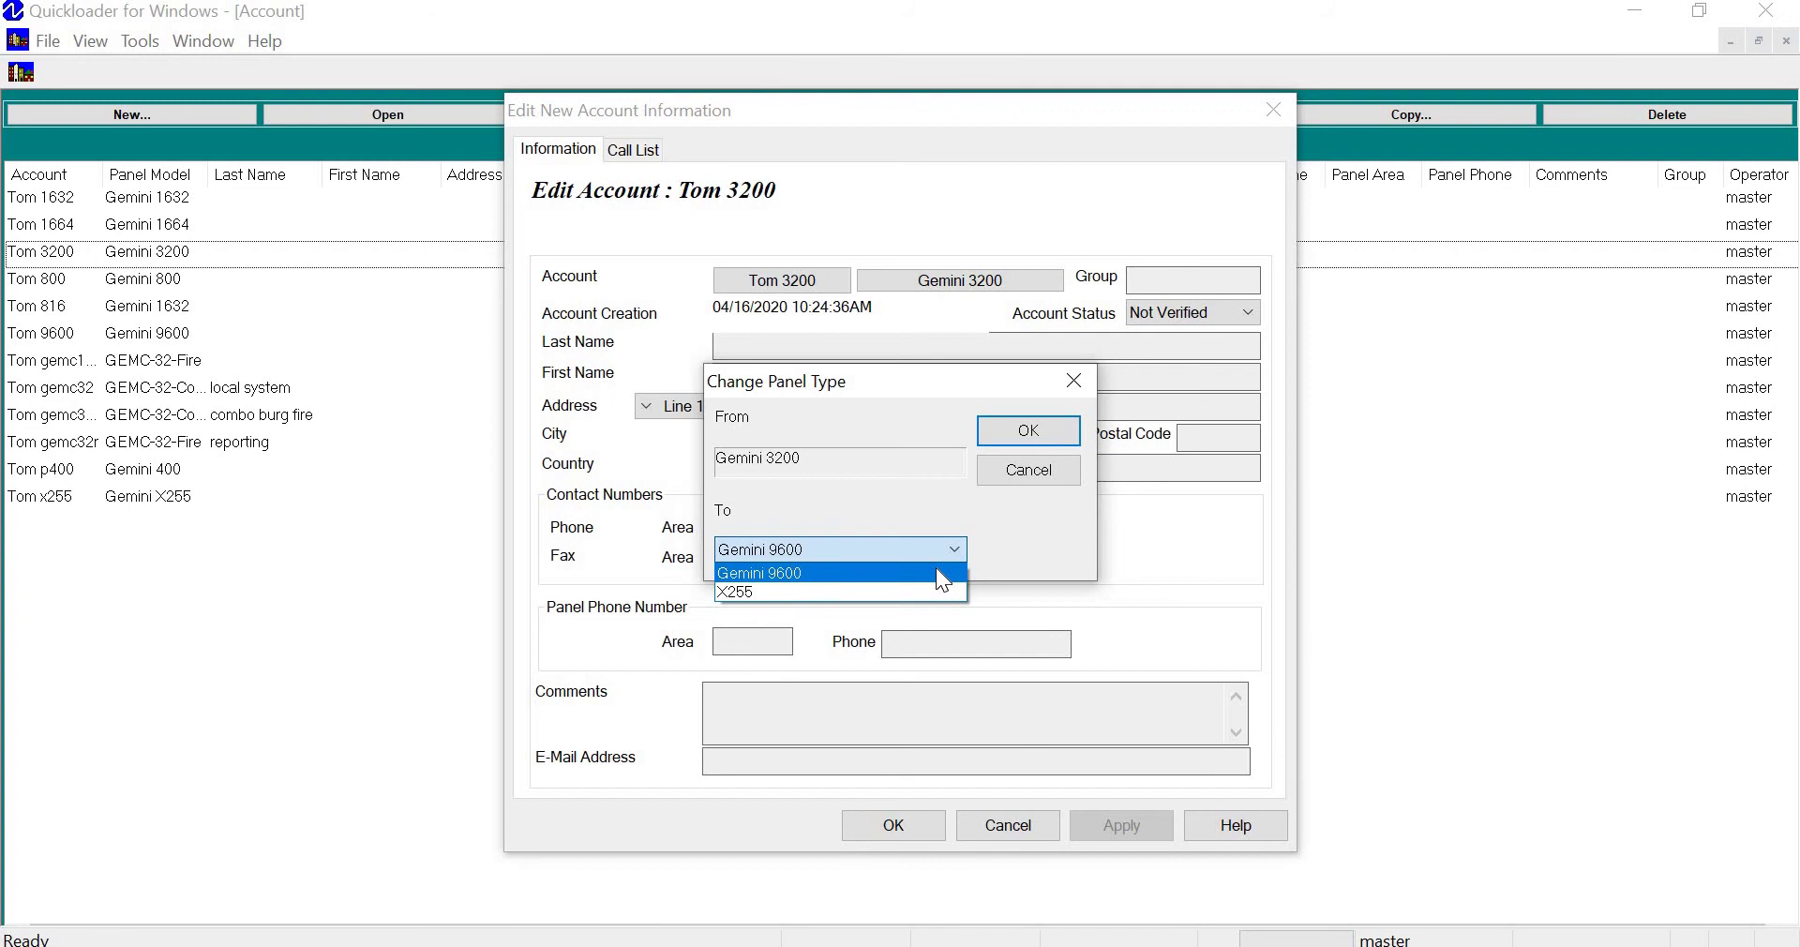
{"action": "left_click", "coordinate": [935, 572]}
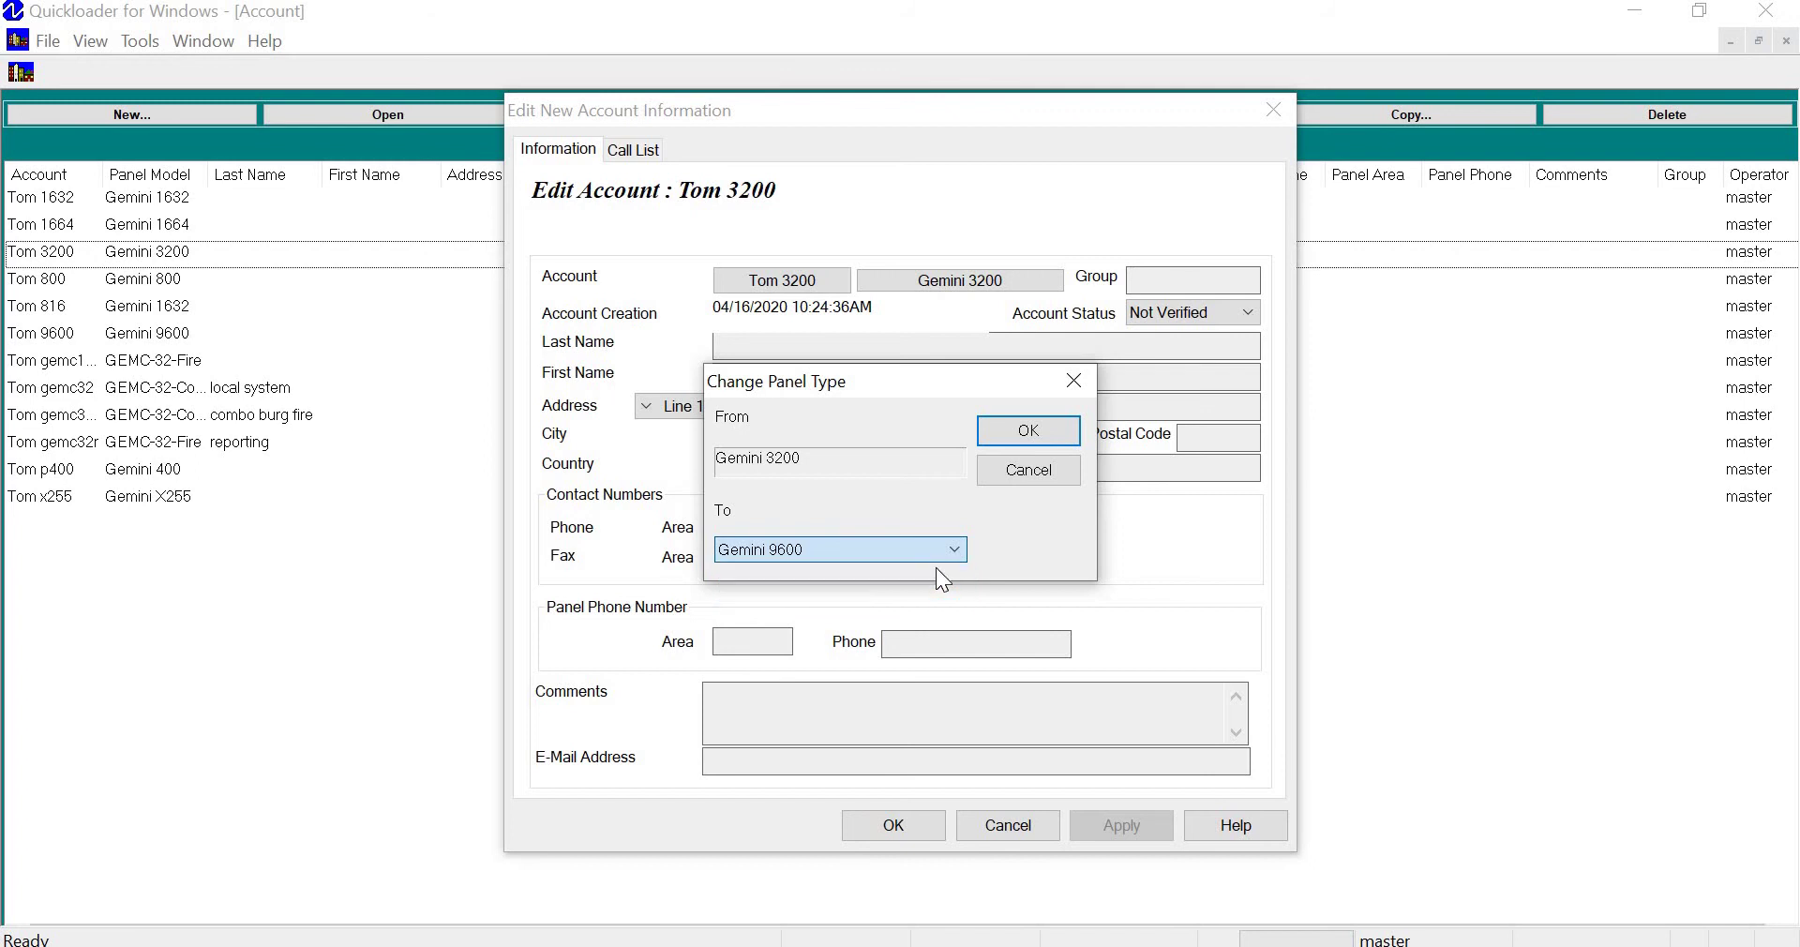
{"action": "left_click", "coordinate": [1035, 433]}
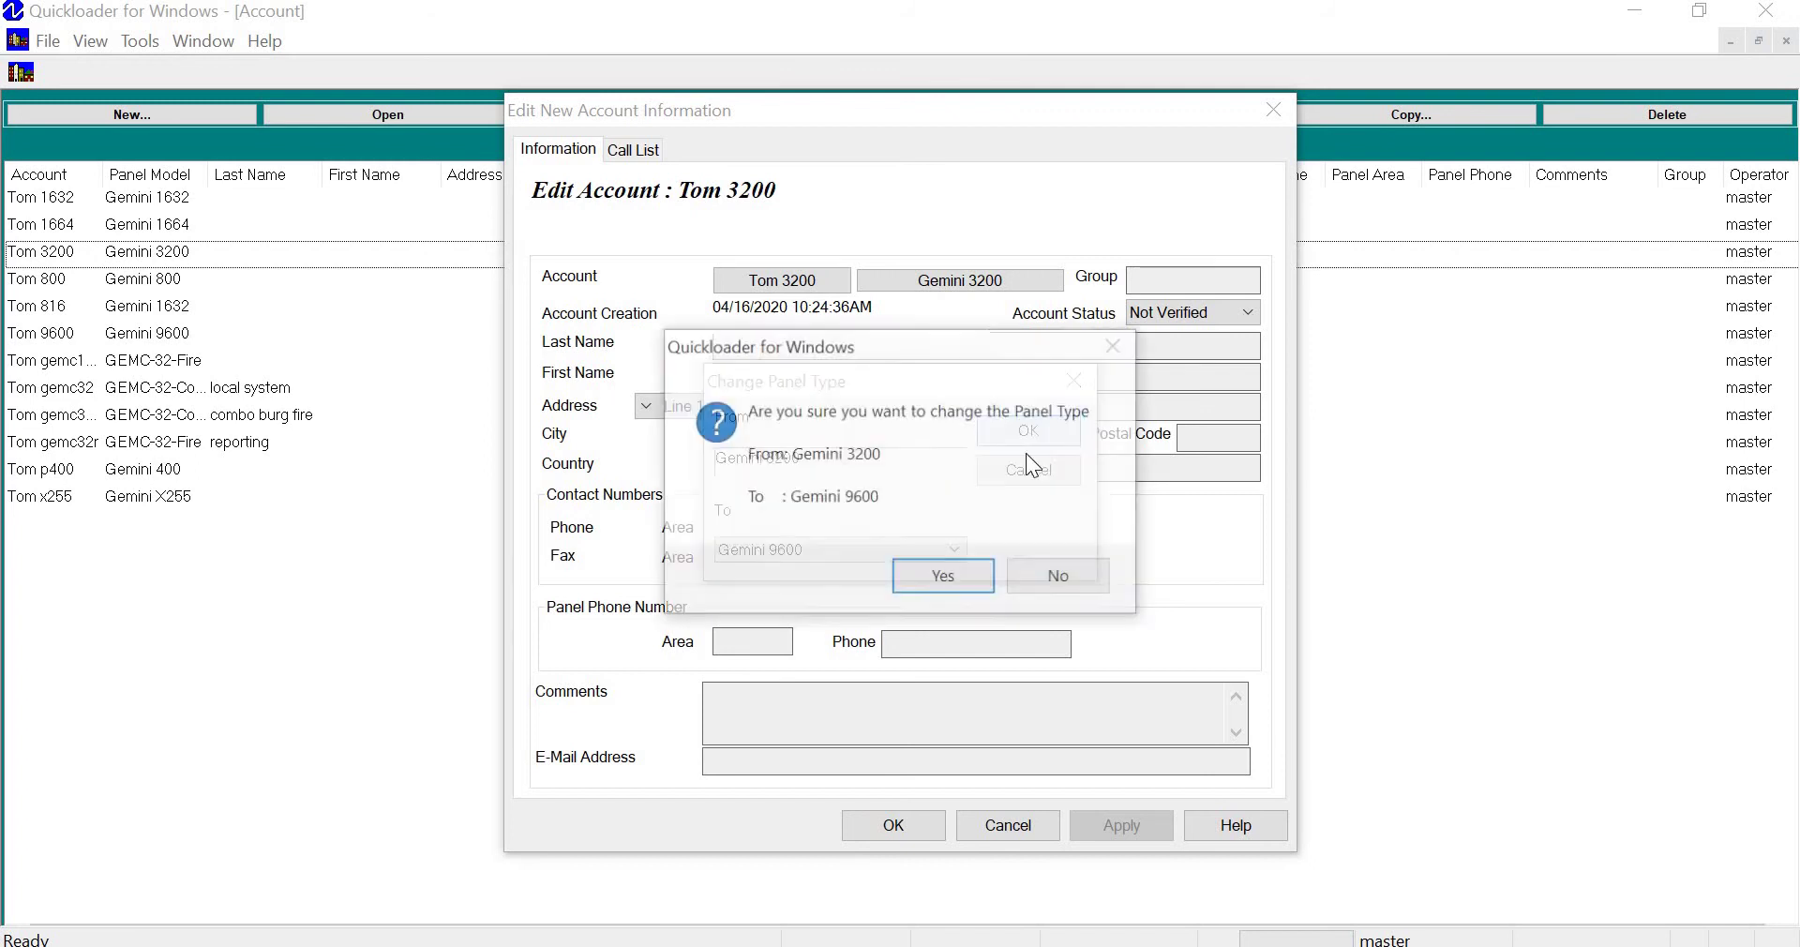
{"action": "left_click", "coordinate": [948, 576]}
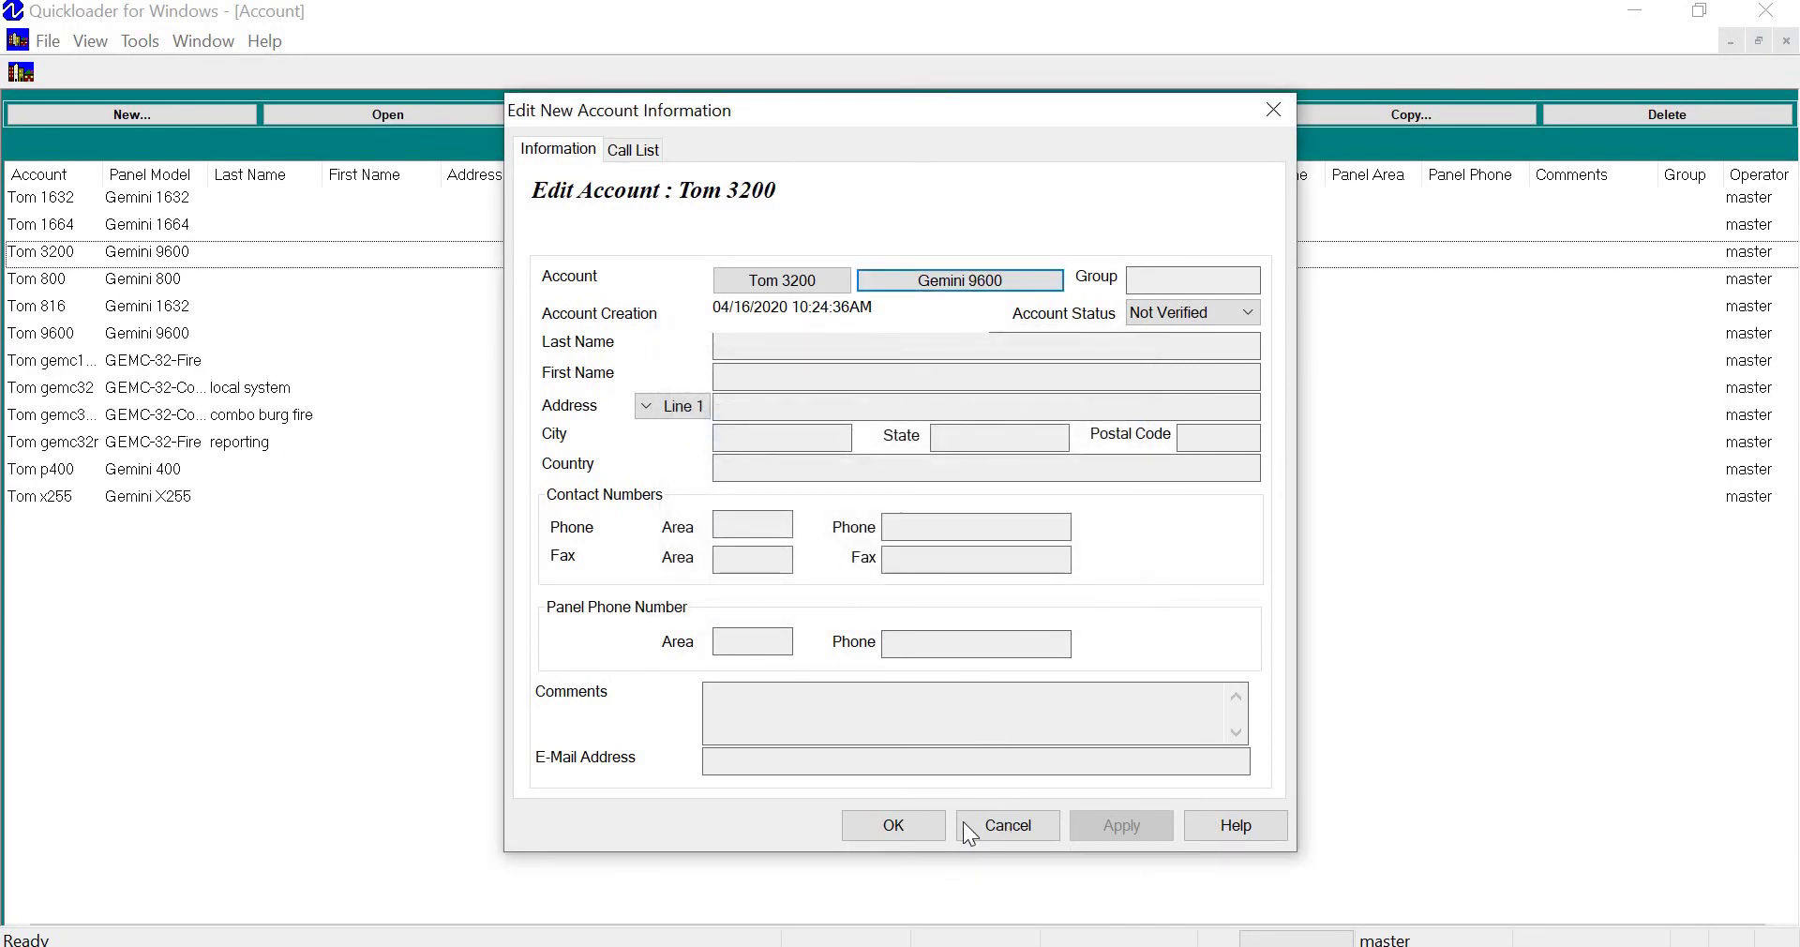
{"action": "left_click", "coordinate": [902, 823]}
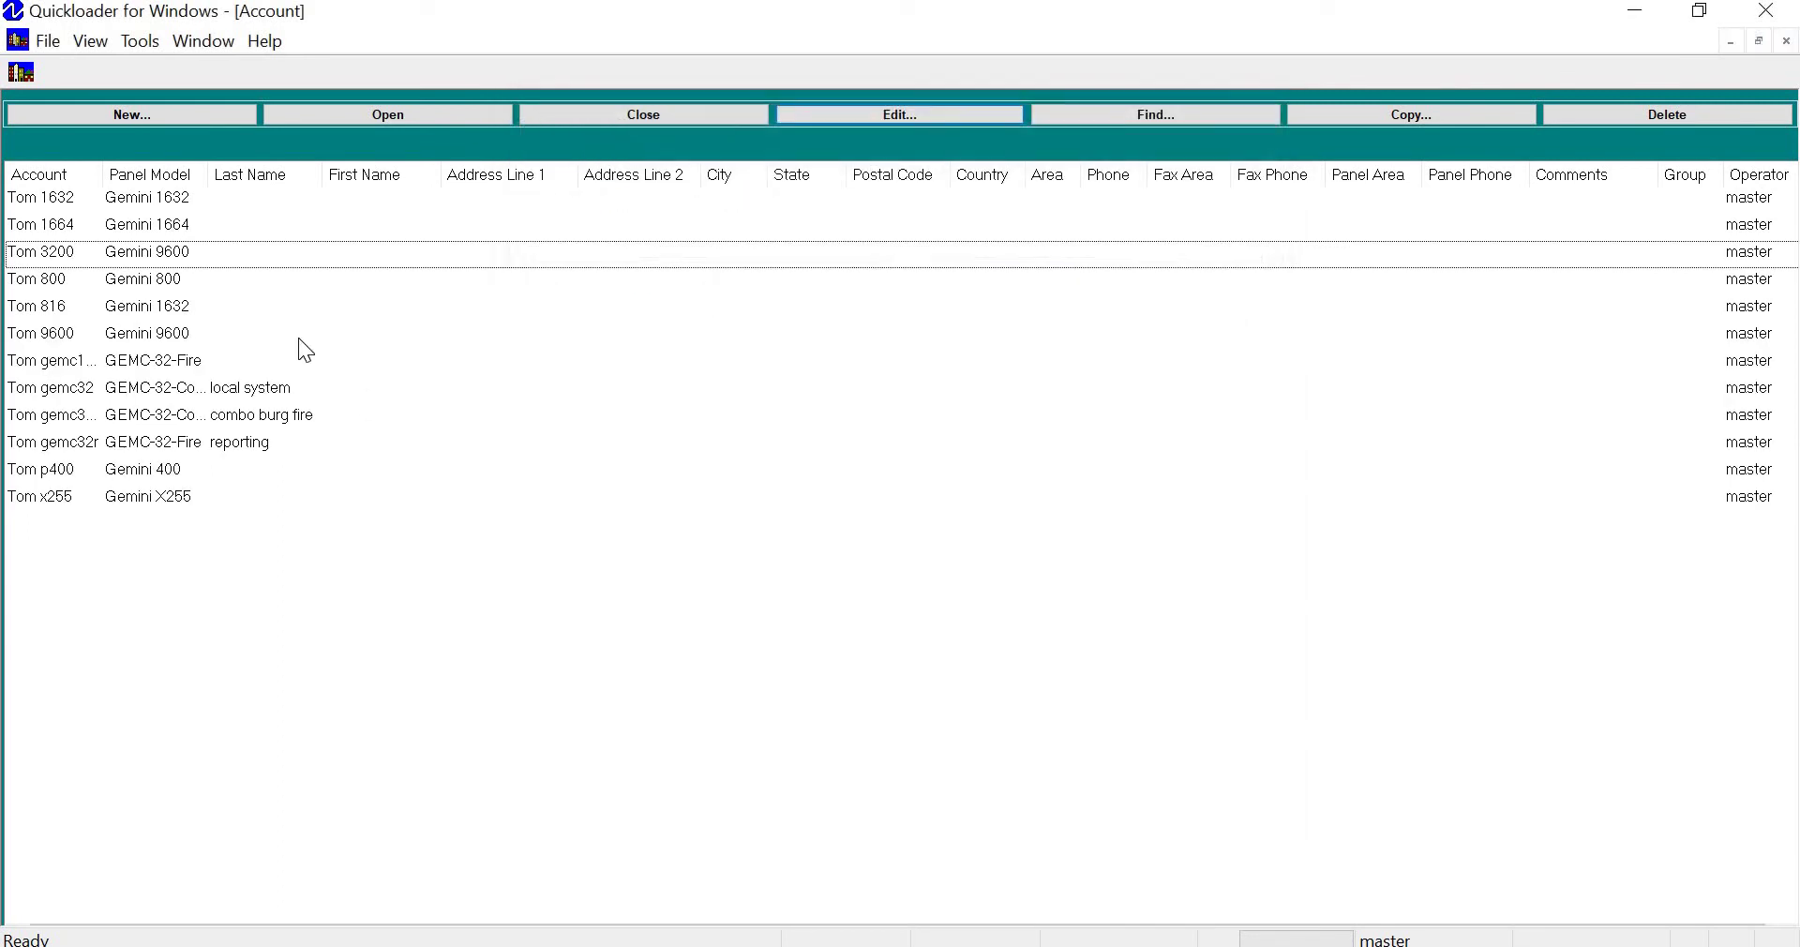
{"action": "left_click", "coordinate": [167, 233]}
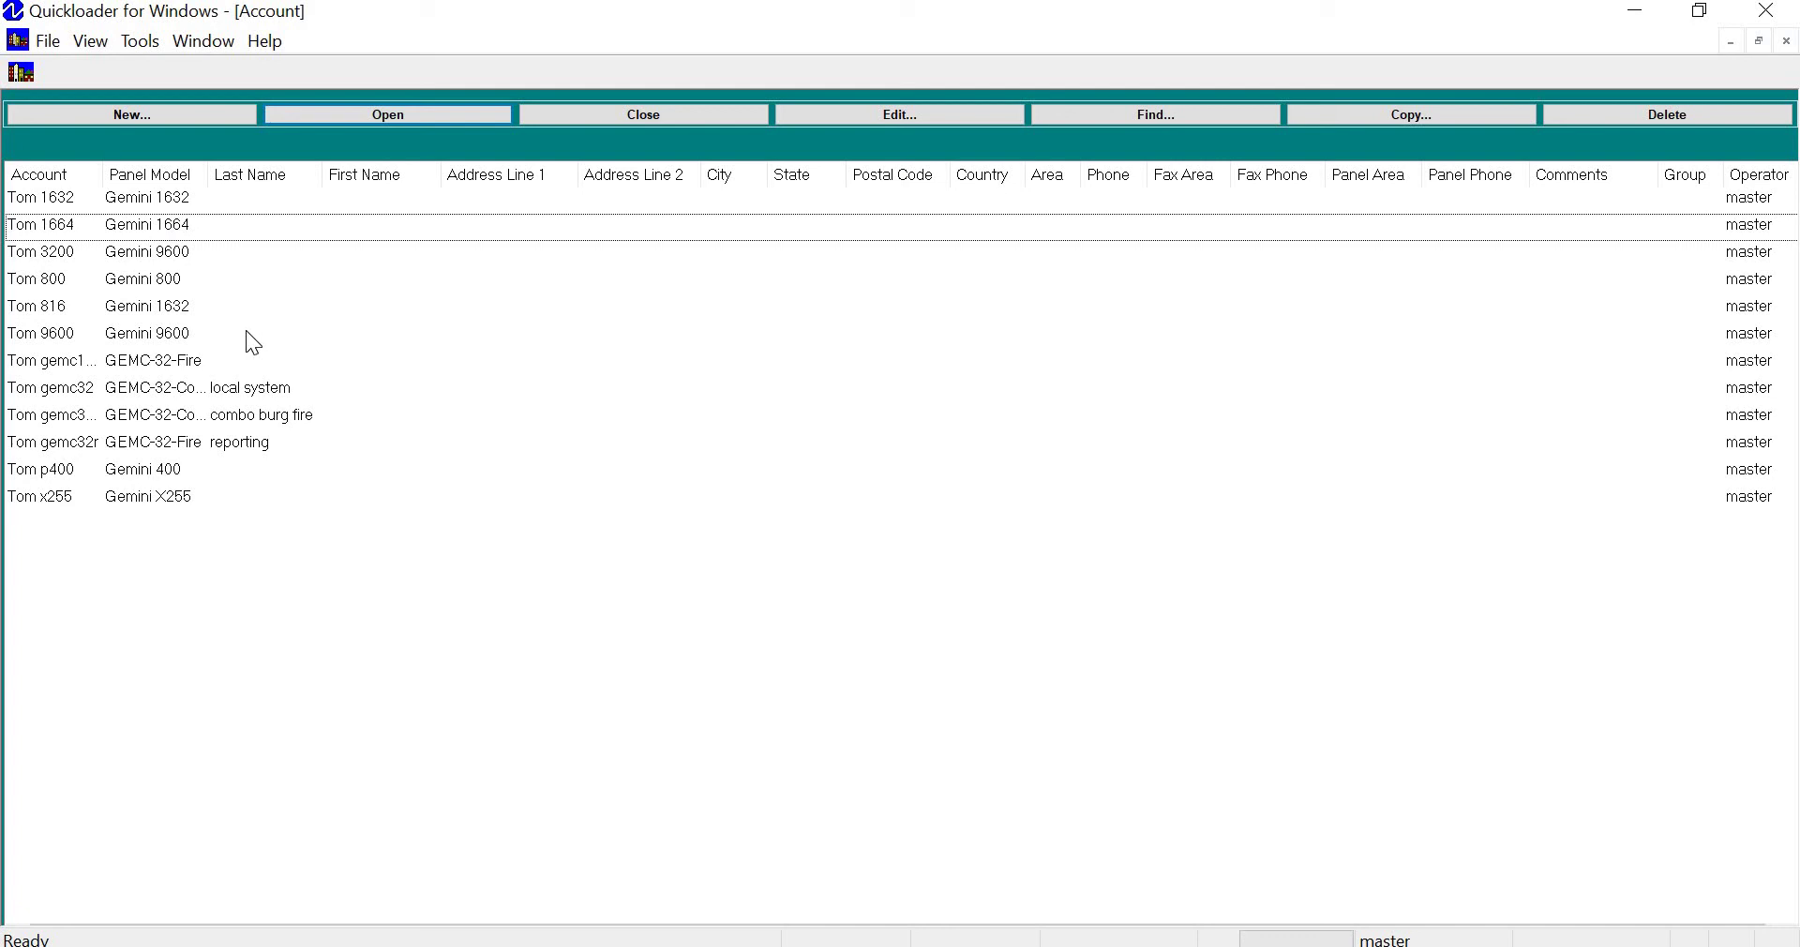
Open Tom gemc128 for editing and begin changing its GEMC-32 panel type
{"action": "left_click", "coordinate": [167, 372]}
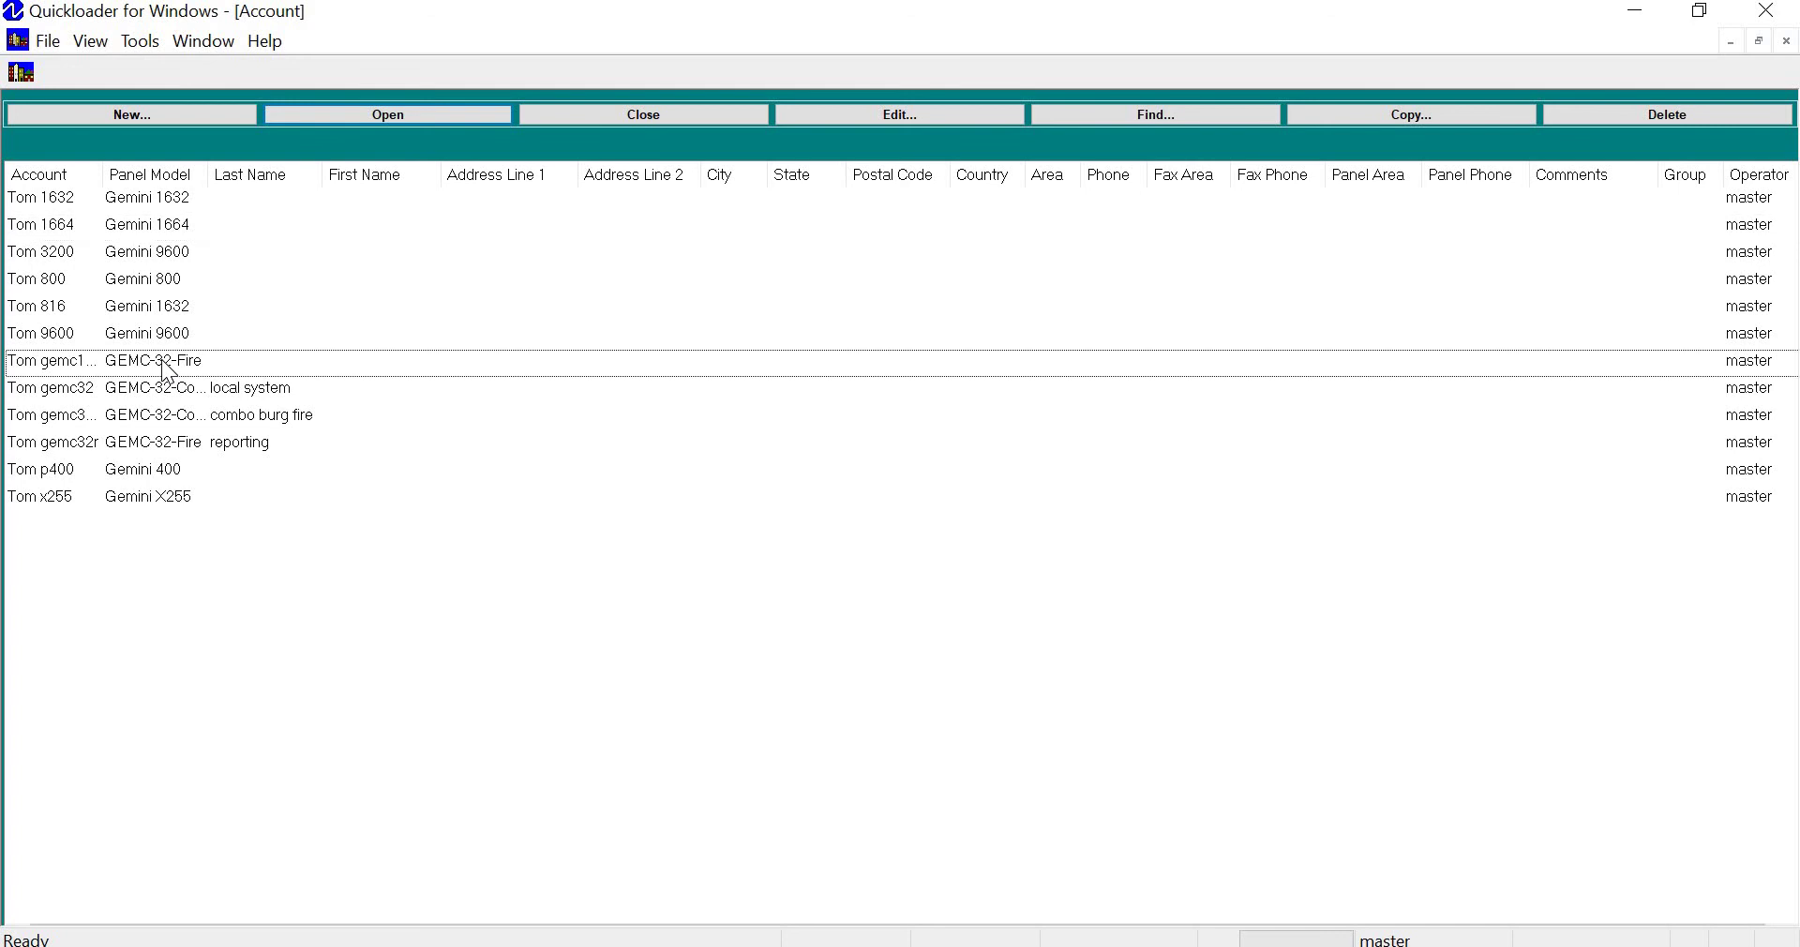
{"action": "left_click", "coordinate": [930, 115]}
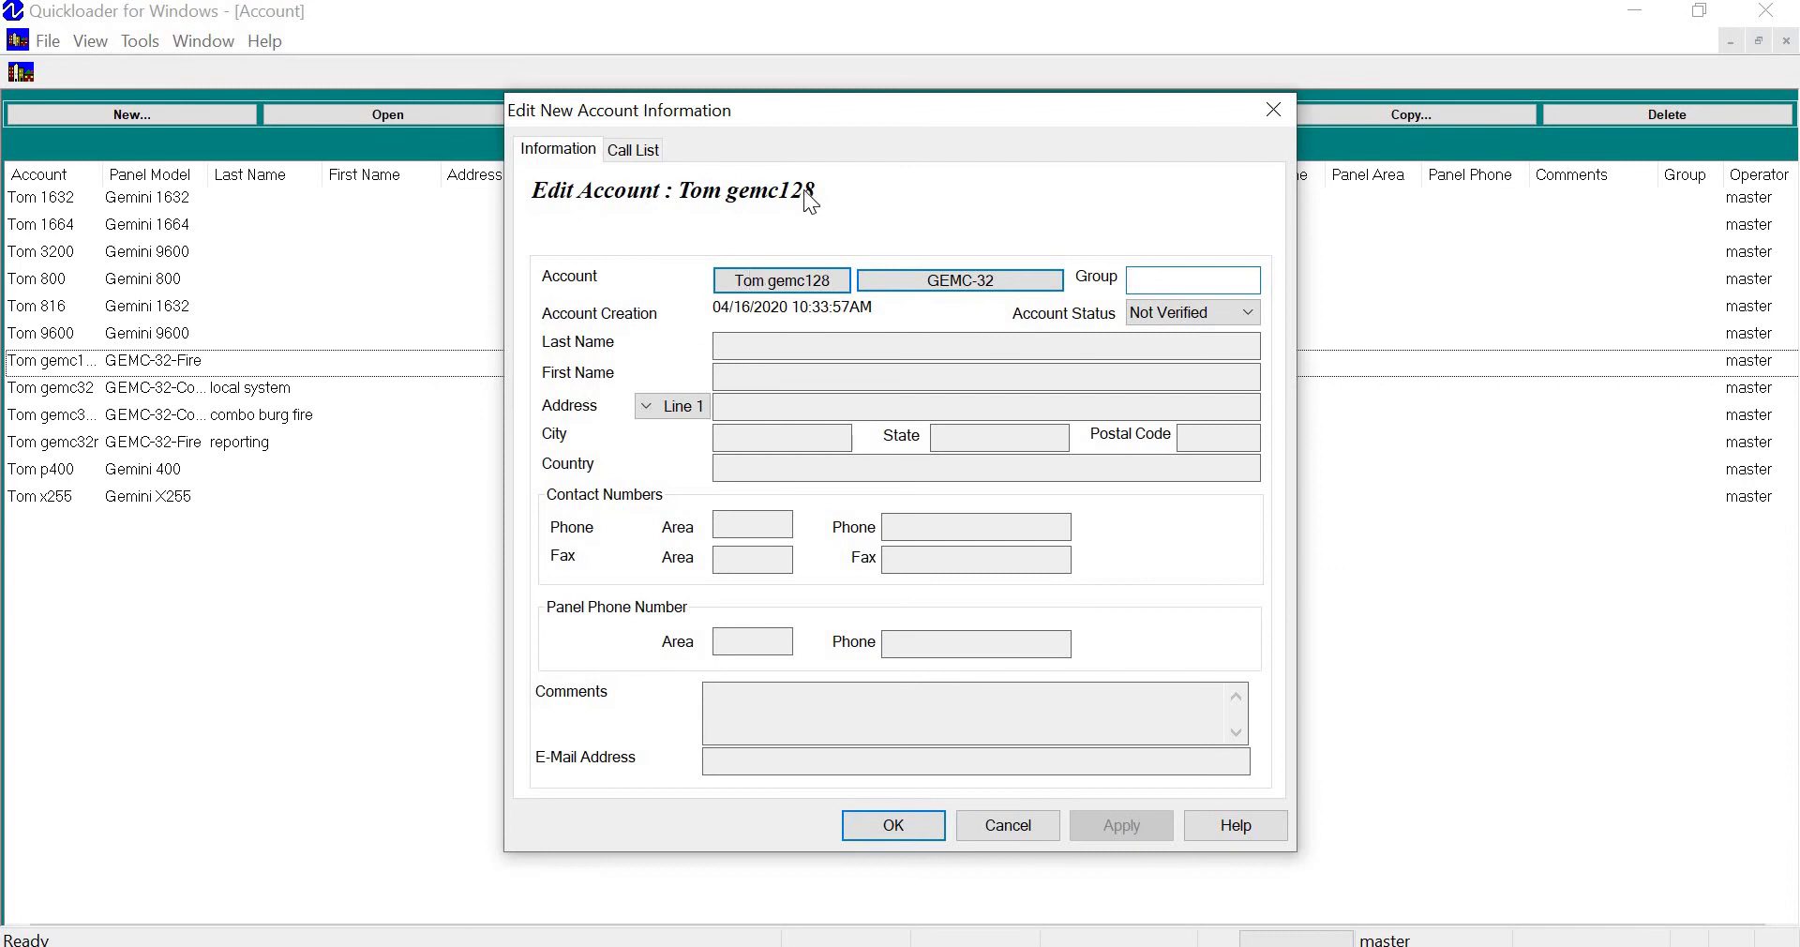
{"action": "left_click", "coordinate": [984, 280]}
Pick GEMC-96 as the new panel, confirm the change, and save the account
{"action": "left_click", "coordinate": [955, 547]}
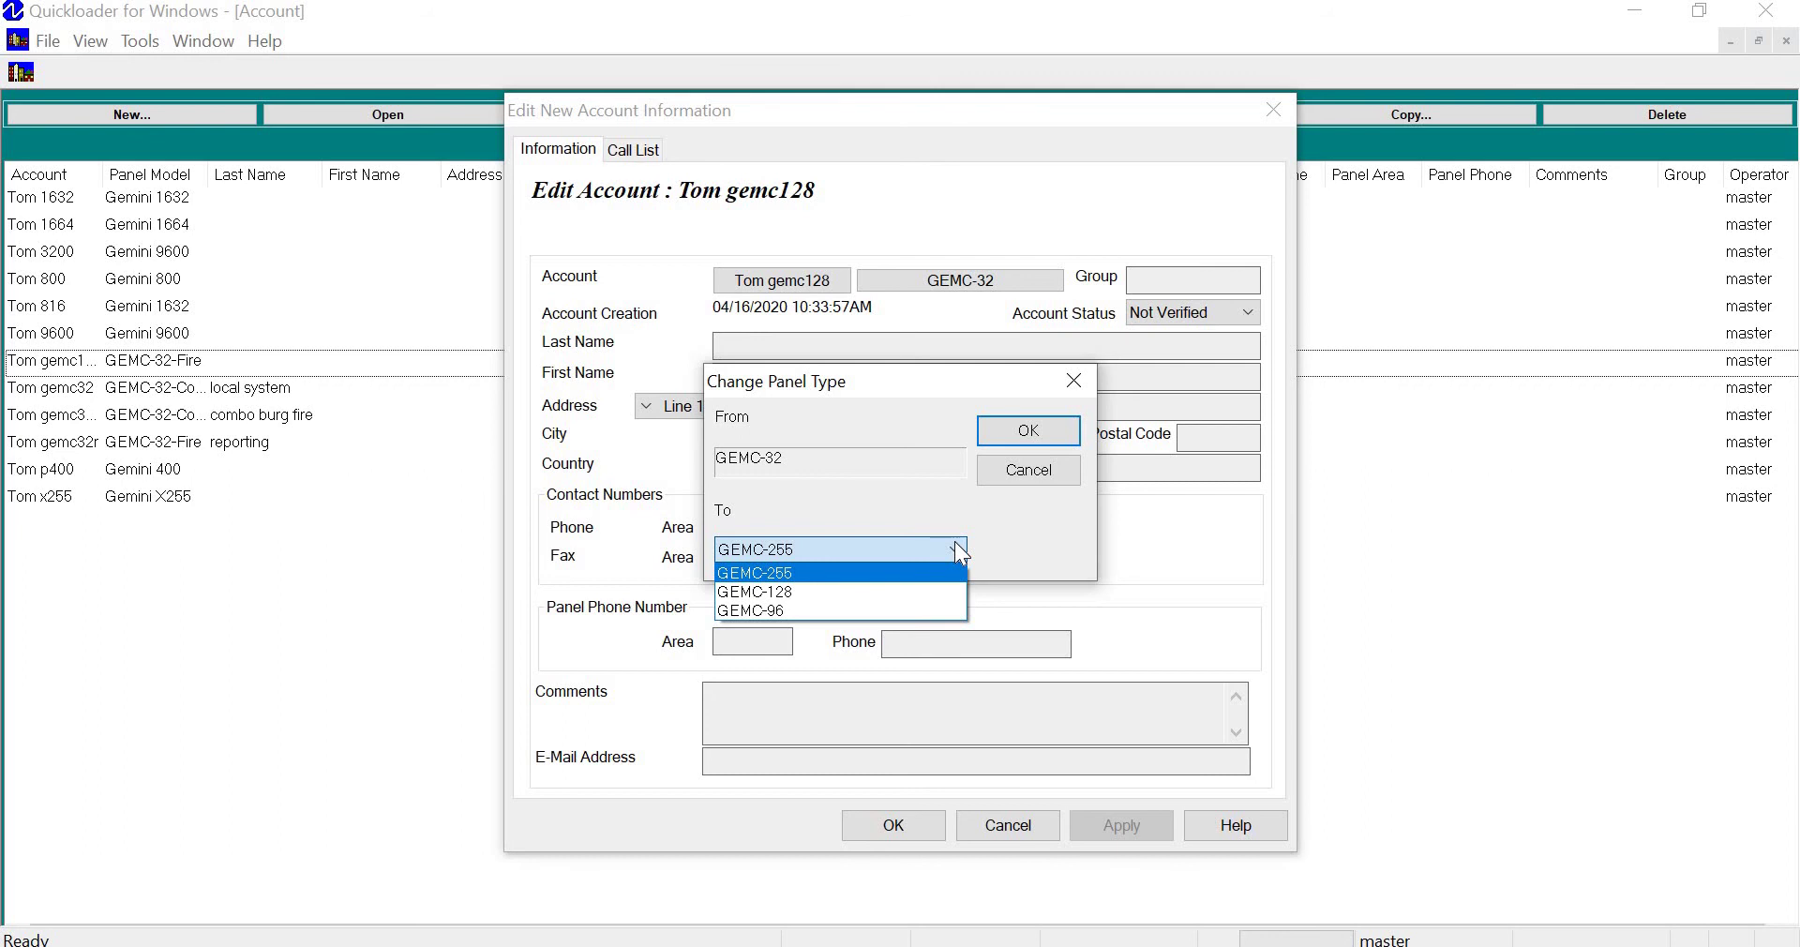
{"action": "left_click", "coordinate": [801, 609]}
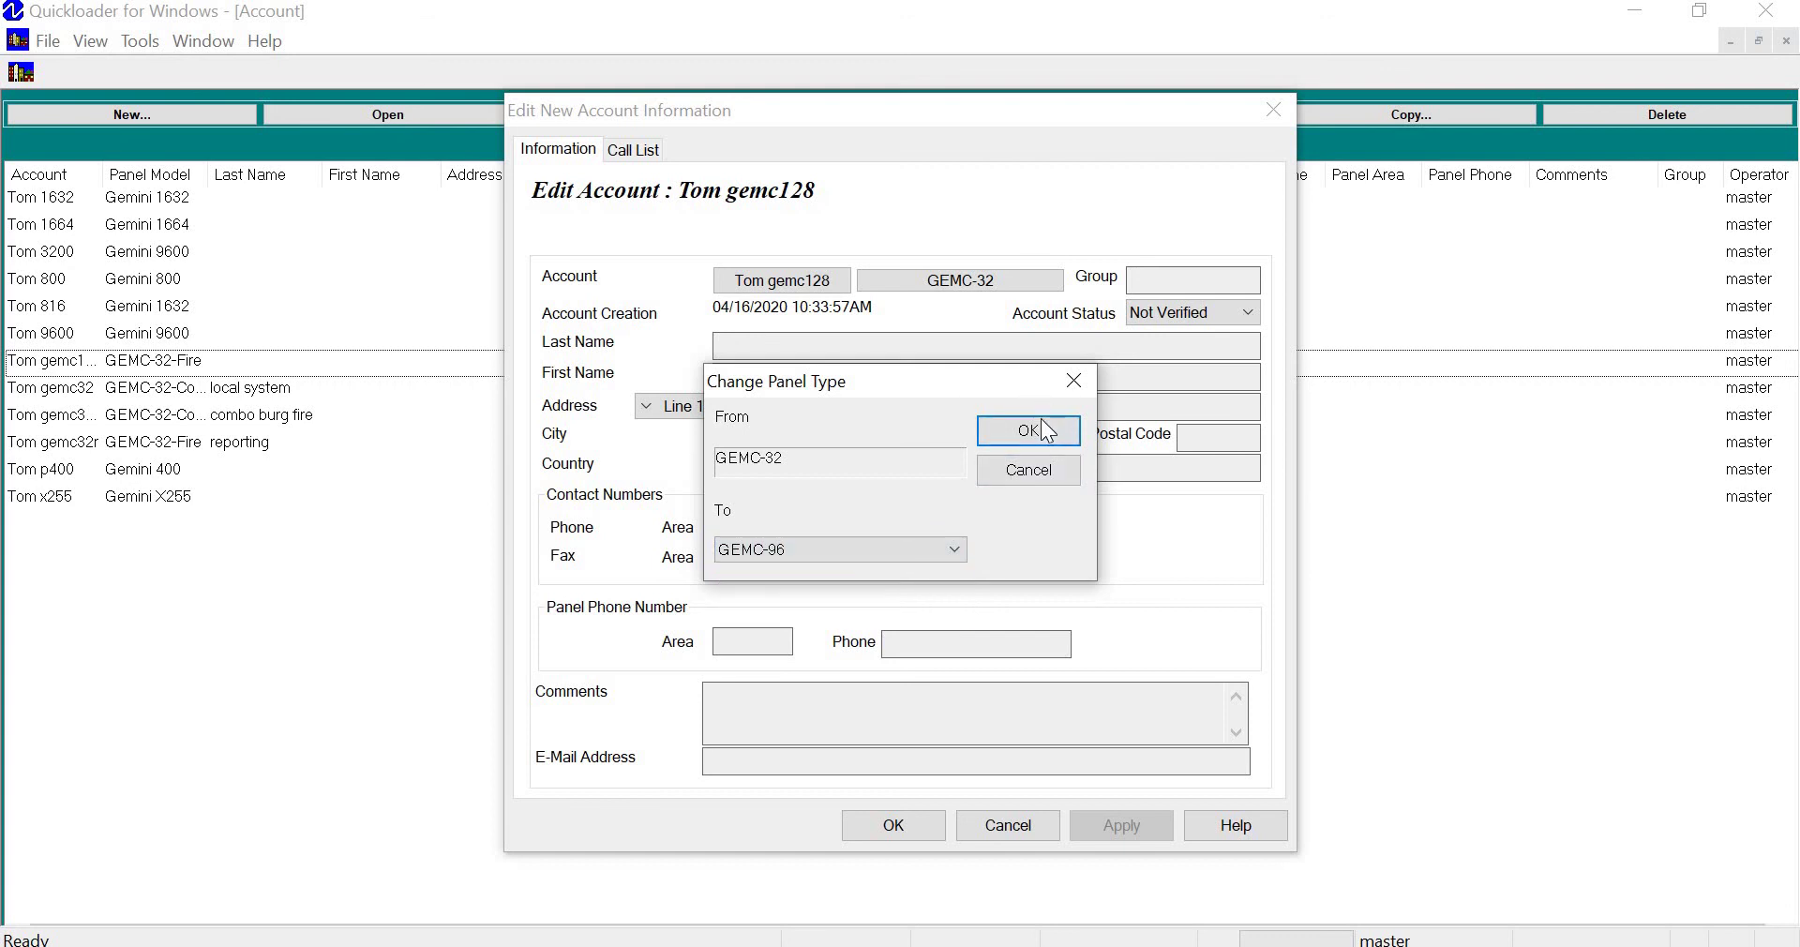
{"action": "left_click", "coordinate": [1048, 430]}
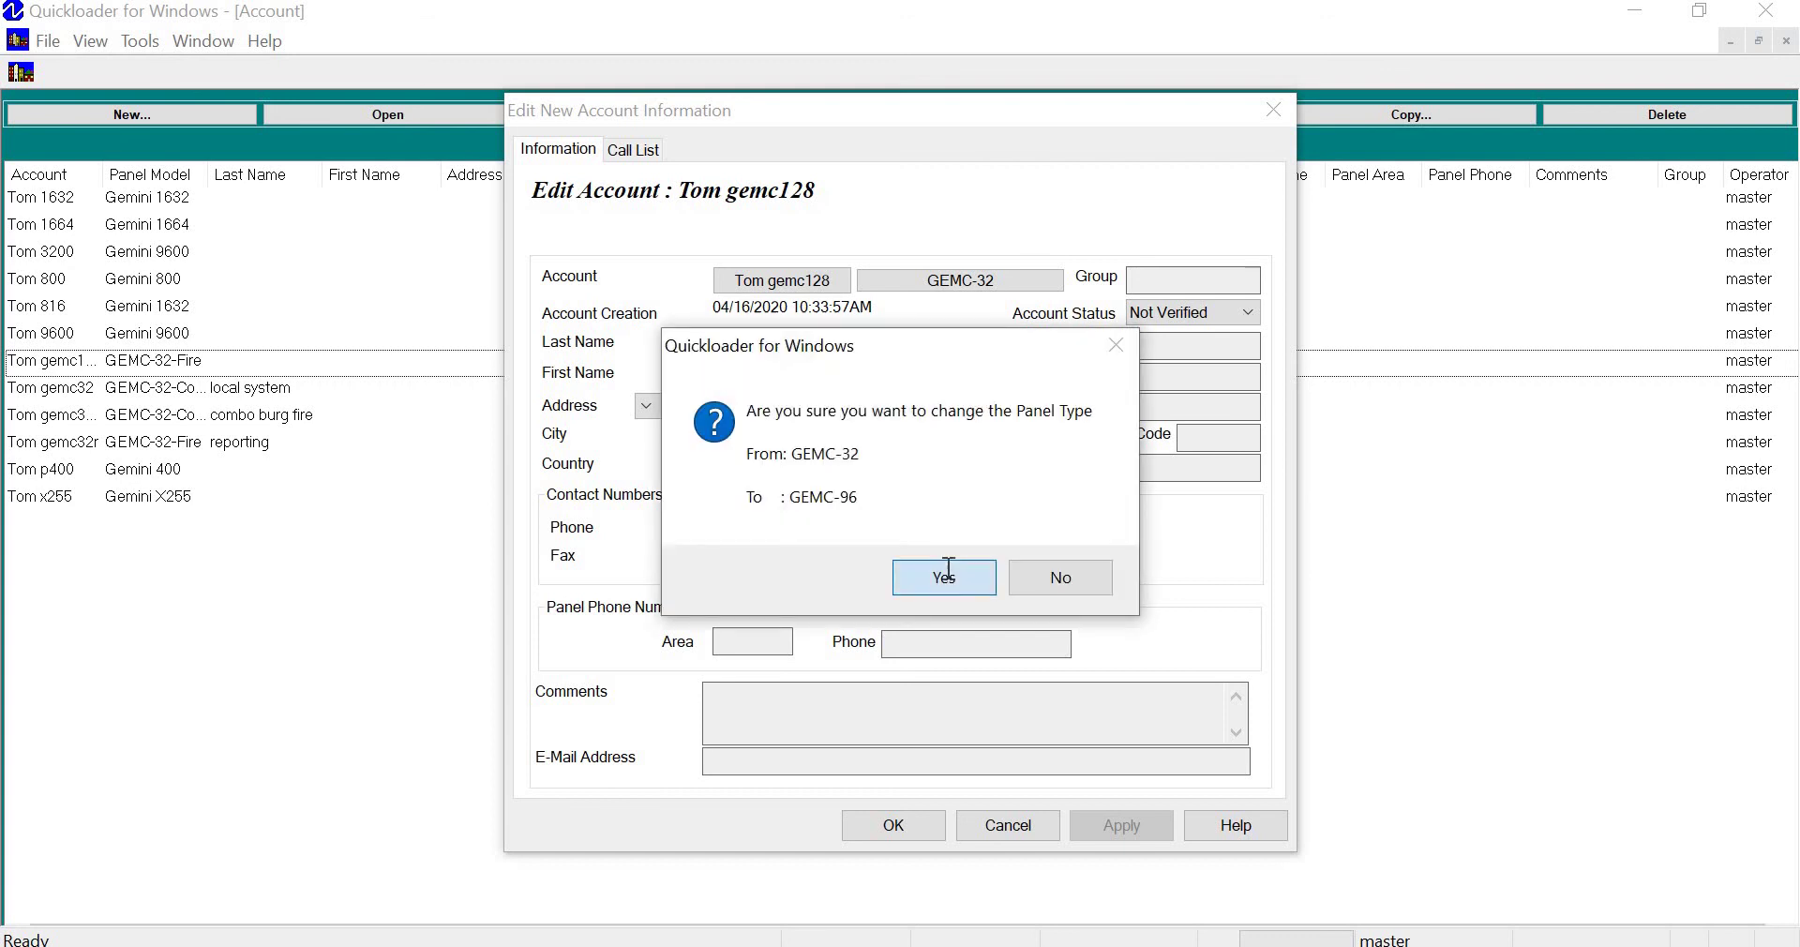
{"action": "left_click", "coordinate": [947, 567]}
{"action": "left_click", "coordinate": [920, 828]}
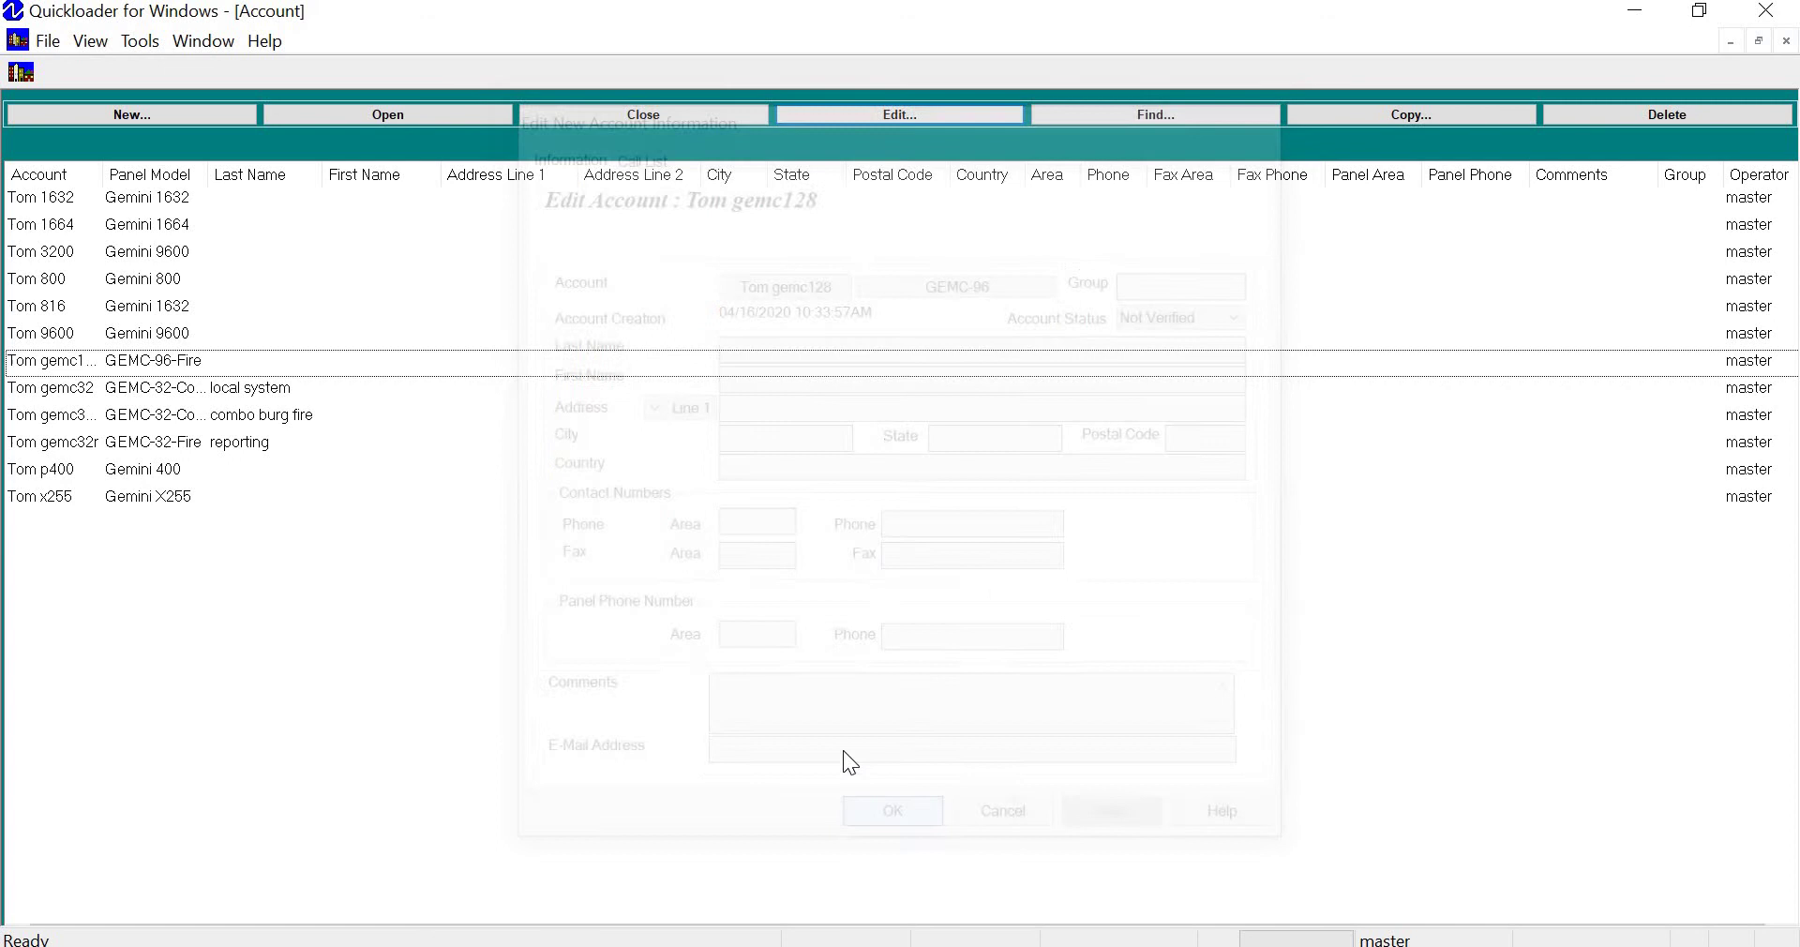